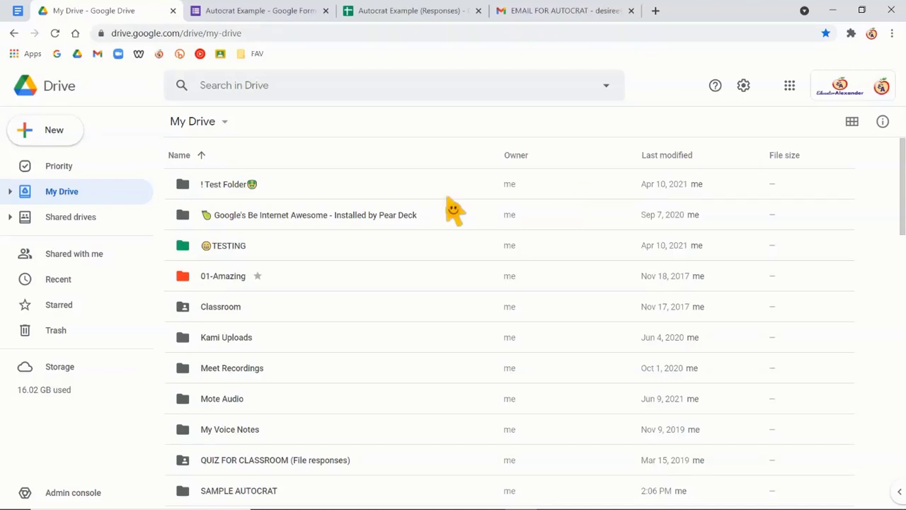
Open the SAMPLE AUTOCRAT folder in Drive and select the Autocrat Example form file
{"action": "scroll", "coordinate": [433, 230], "scroll_direction": "down", "scroll_amount": 4}
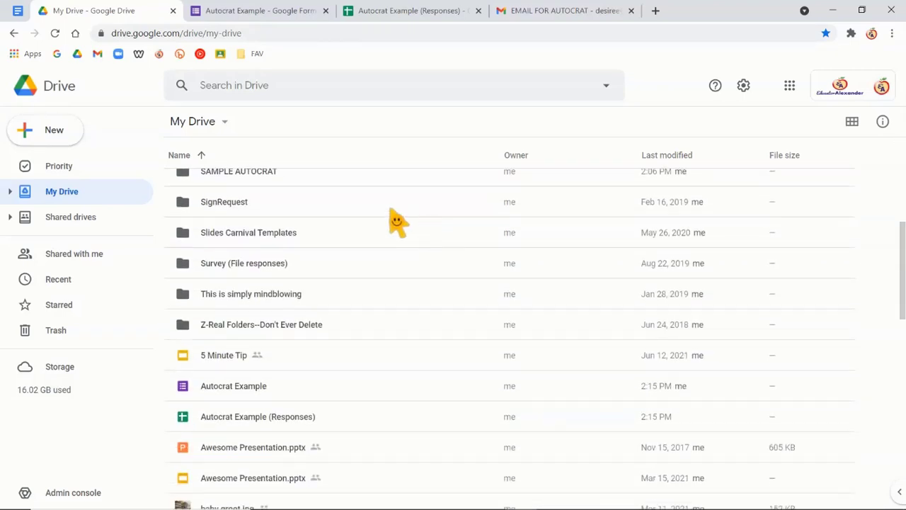
{"action": "scroll", "coordinate": [354, 219], "scroll_direction": "up", "scroll_amount": 1}
{"action": "left_click", "coordinate": [252, 238]}
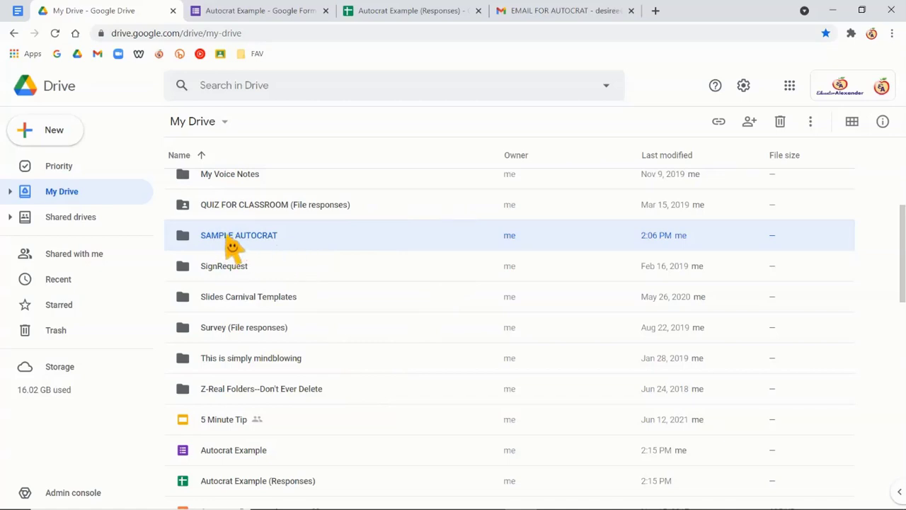
{"action": "scroll", "coordinate": [233, 250], "scroll_direction": "down", "scroll_amount": 3}
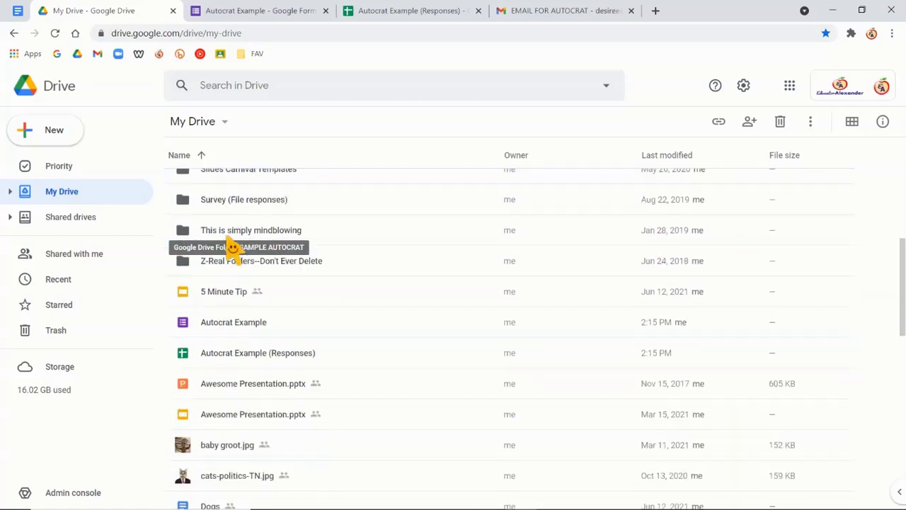
{"action": "left_click", "coordinate": [245, 333]}
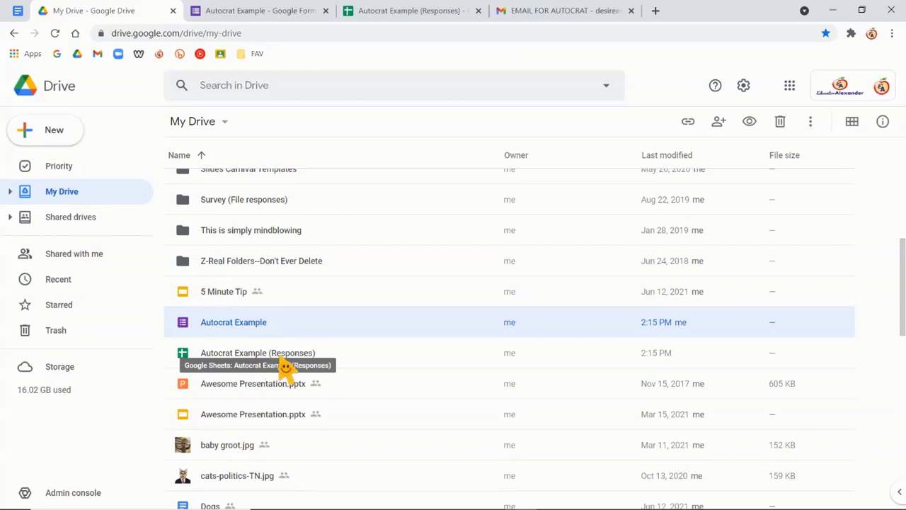
{"action": "scroll", "coordinate": [283, 365], "scroll_direction": "up", "scroll_amount": 5}
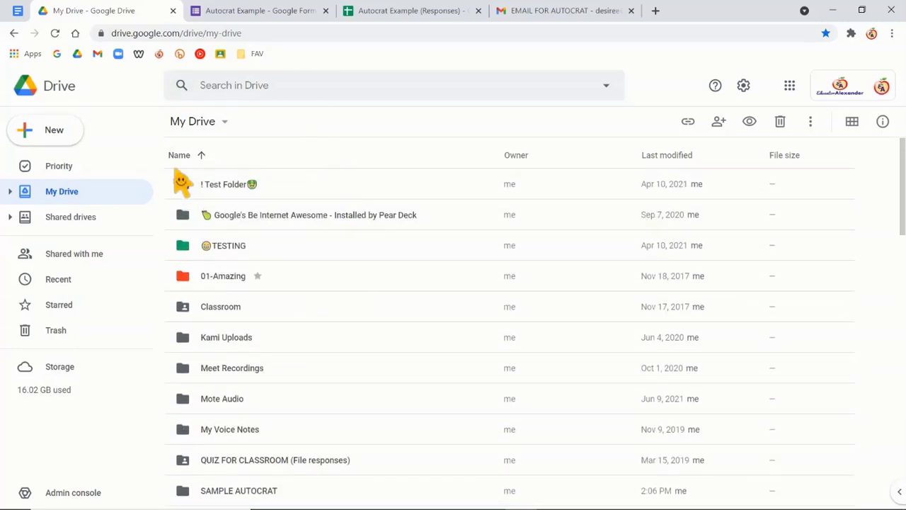
Create a Google Slides presentation from the Student certificate template and close the Themes panel
{"action": "left_click", "coordinate": [57, 134]}
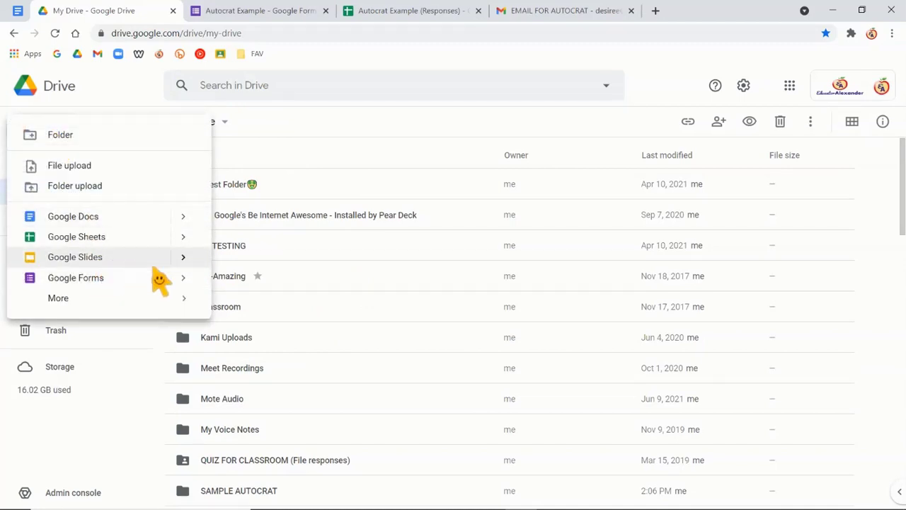
{"action": "mouse_move", "coordinate": [183, 258]}
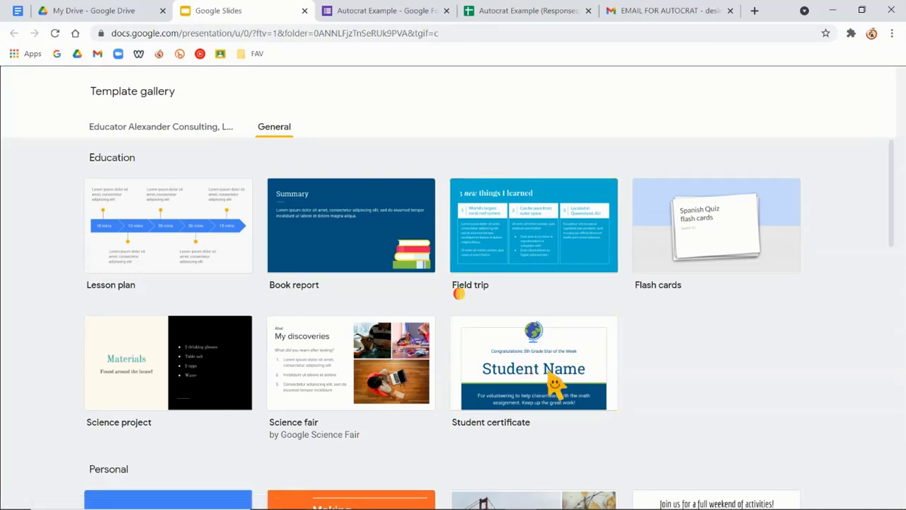
{"action": "left_click", "coordinate": [556, 384]}
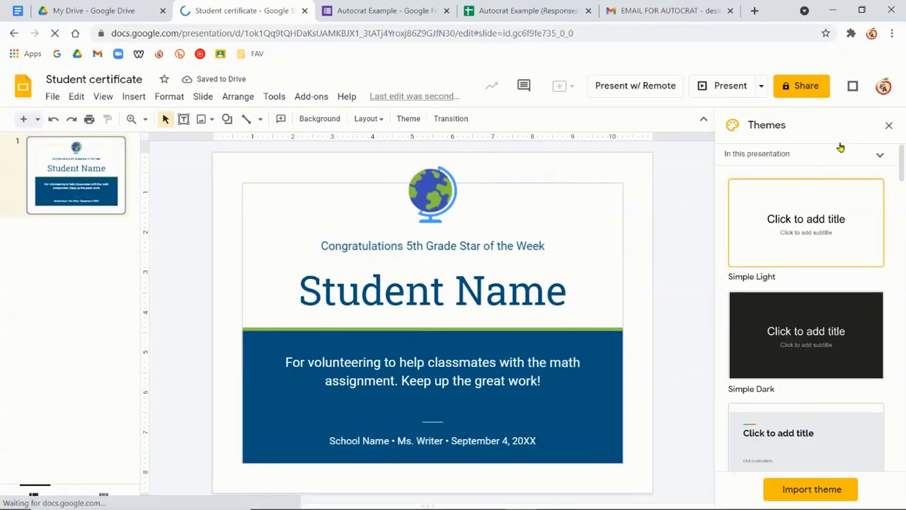
{"action": "left_click", "coordinate": [889, 125]}
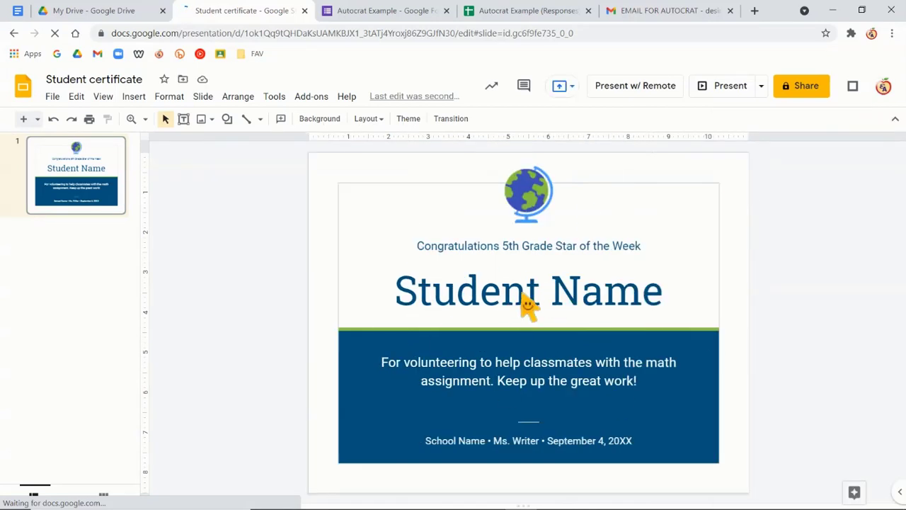
Replace the certificate's globe picture with the uploaded apple logo file
{"action": "left_click", "coordinate": [535, 203]}
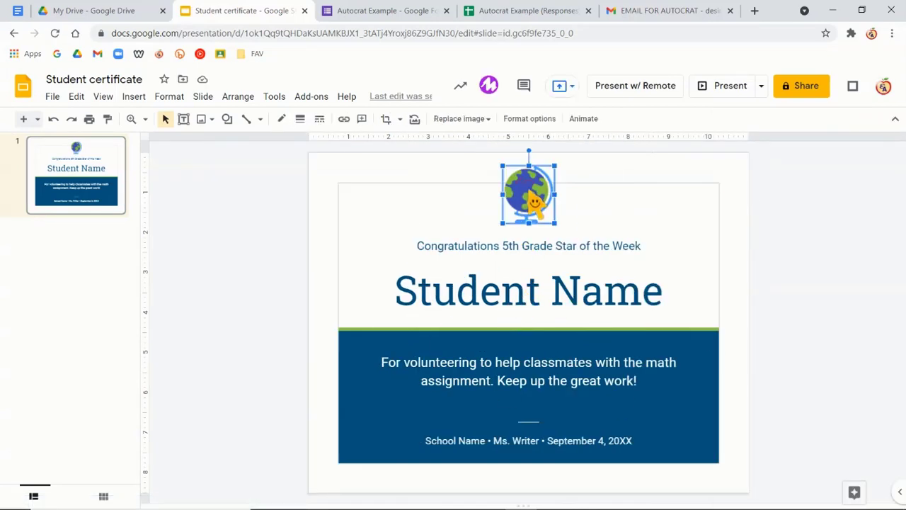
{"action": "right_click", "coordinate": [527, 195]}
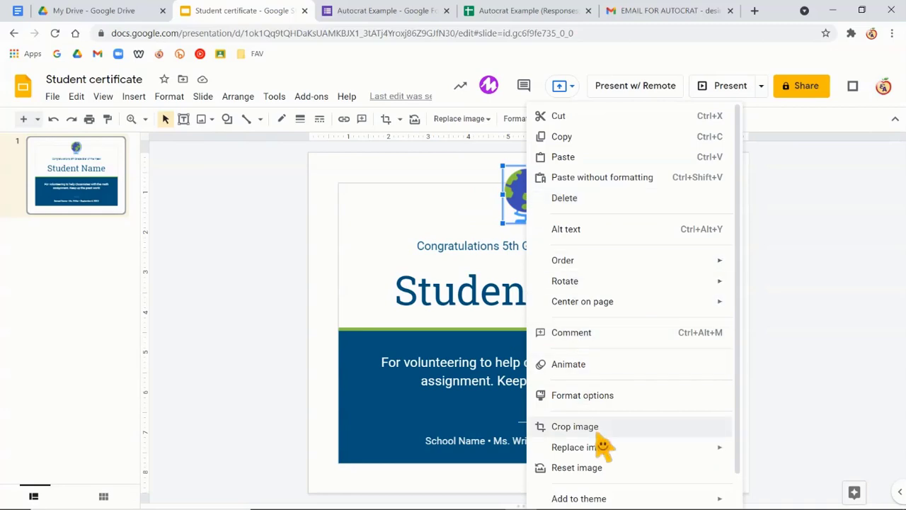
{"action": "mouse_move", "coordinate": [595, 452]}
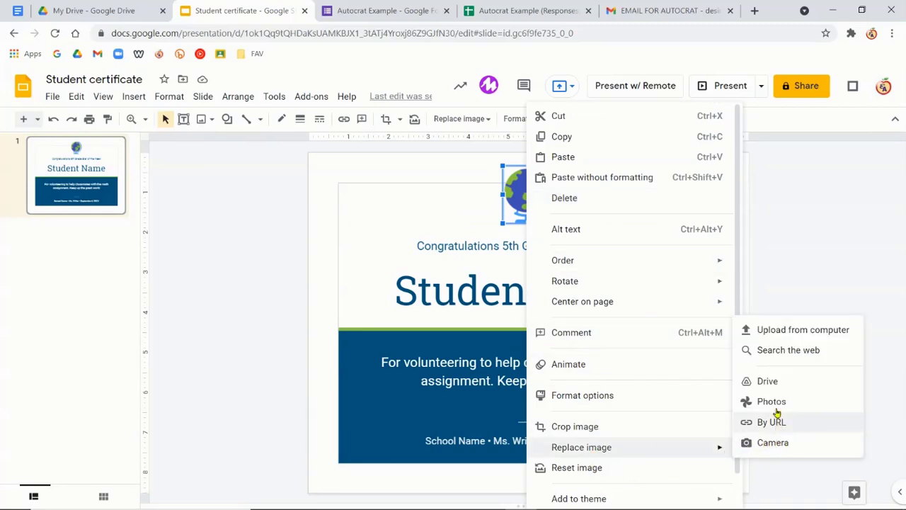
{"action": "left_click", "coordinate": [794, 334]}
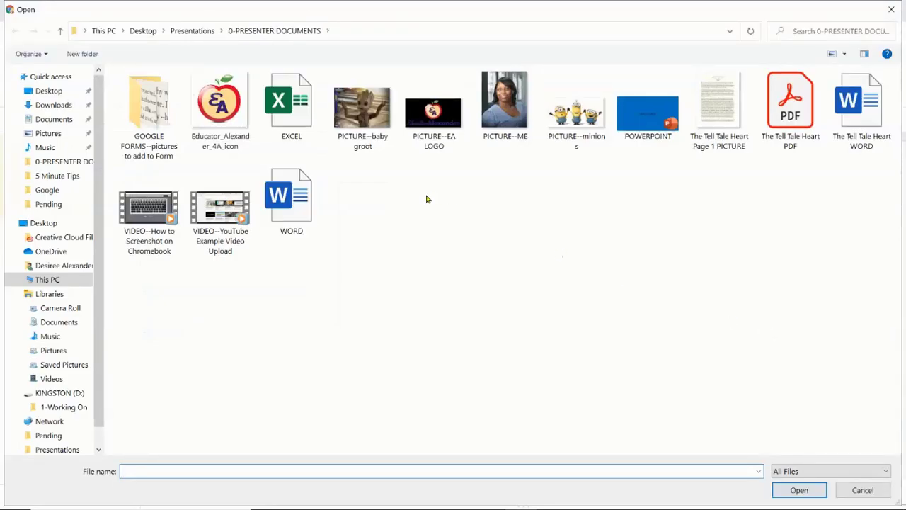
{"action": "double_click", "coordinate": [220, 110]}
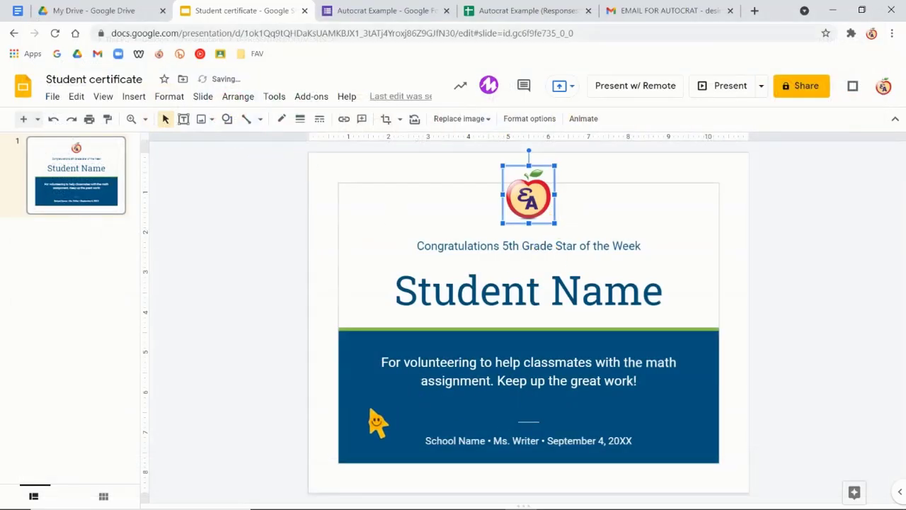
Change the lower blue panel's fill colour to red
{"action": "left_click", "coordinate": [376, 420]}
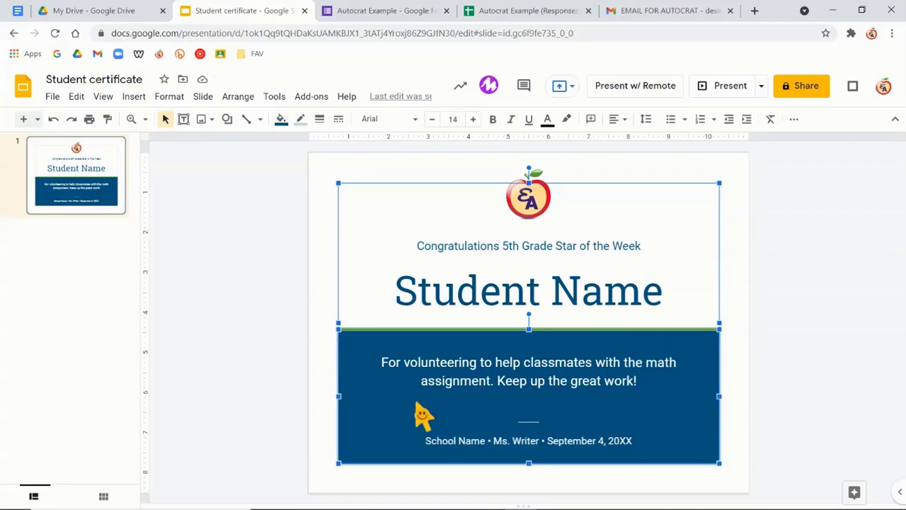
{"action": "left_click", "coordinate": [282, 122]}
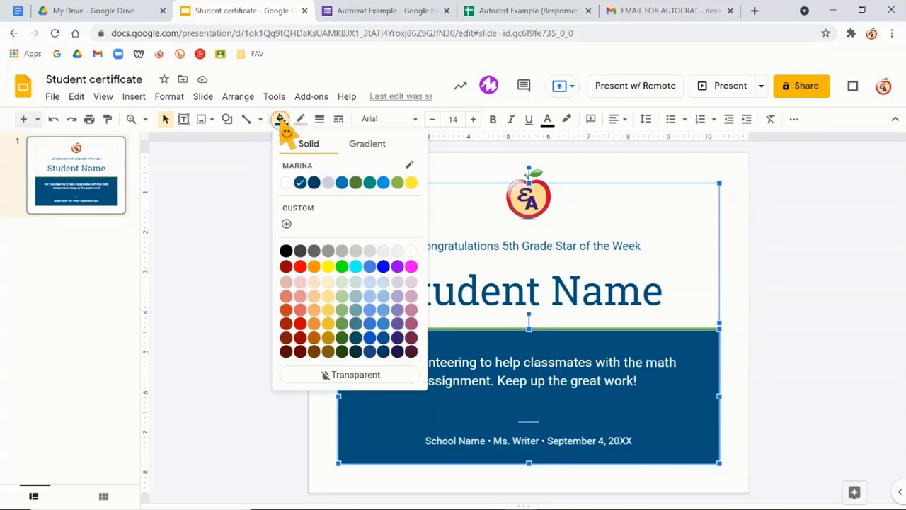
{"action": "left_click", "coordinate": [300, 324]}
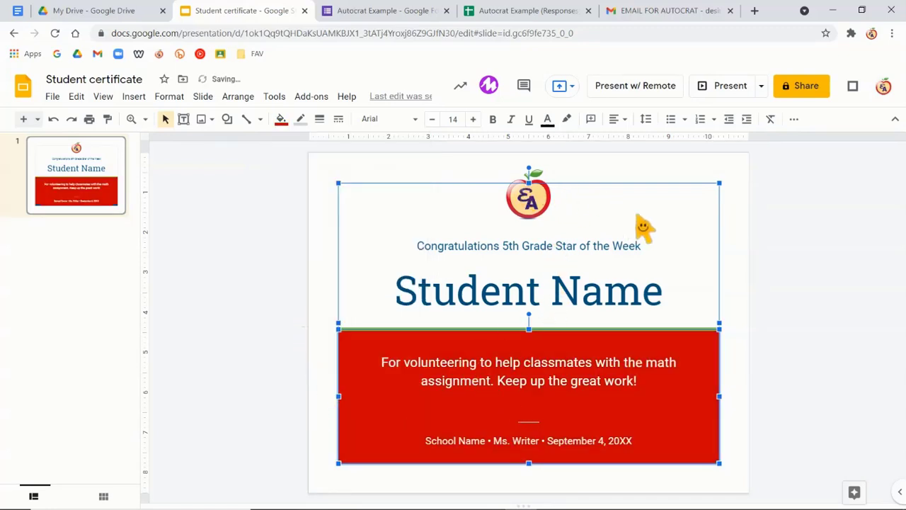
{"action": "left_click", "coordinate": [732, 239]}
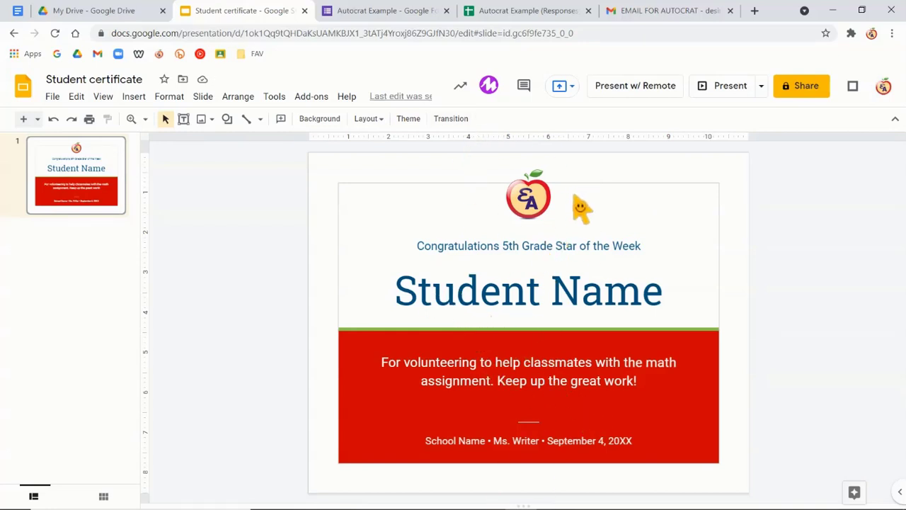
Overwrite the 'Student Name' heading text with the '<<Name>>' merge tag
{"action": "left_click", "coordinate": [484, 290]}
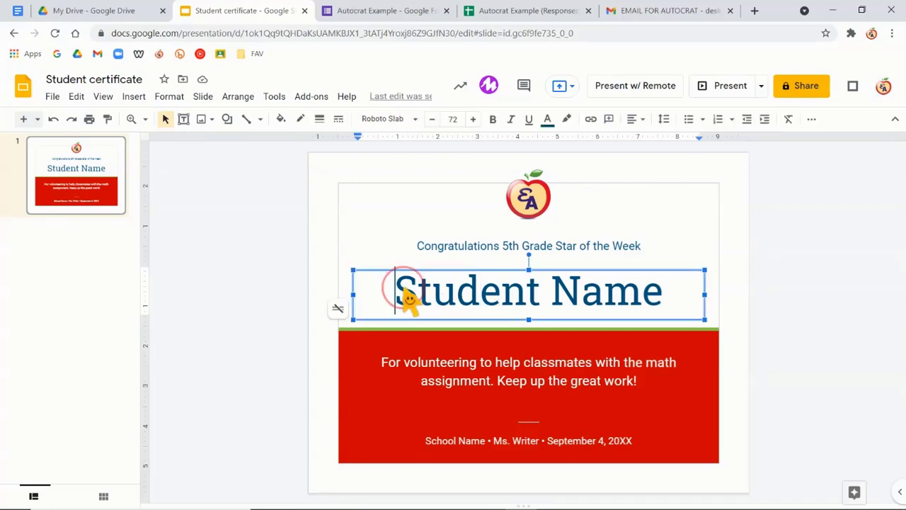
{"action": "left_click_drag", "start_coordinate": [400, 290], "coordinate": [662, 300]}
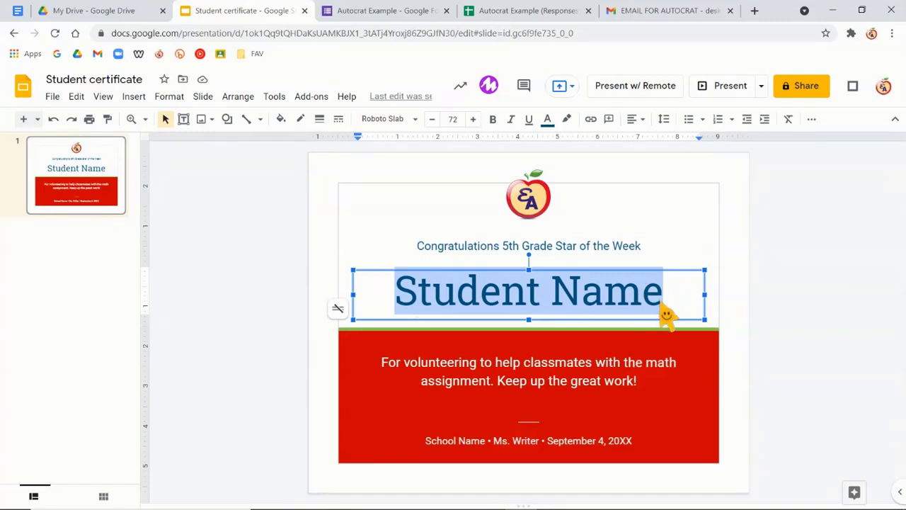
{"action": "type", "text": "<"}
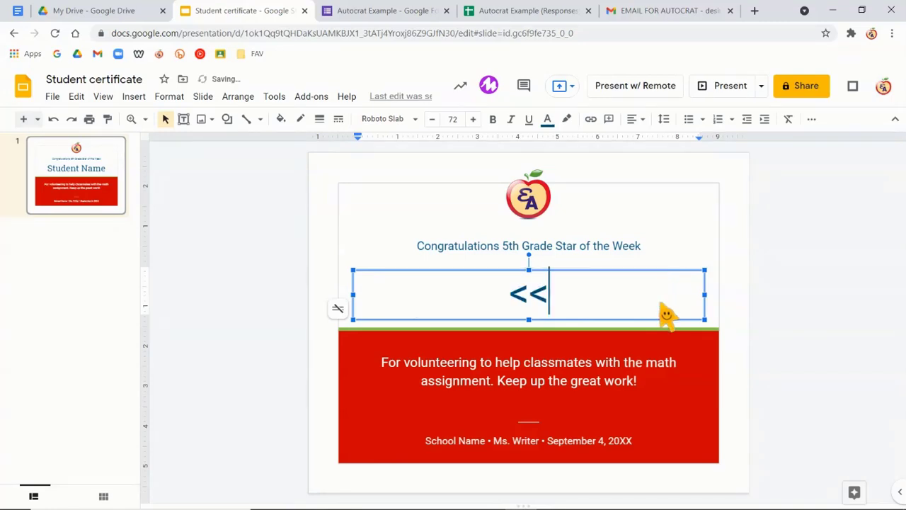
{"action": "type", "text": "<Name"}
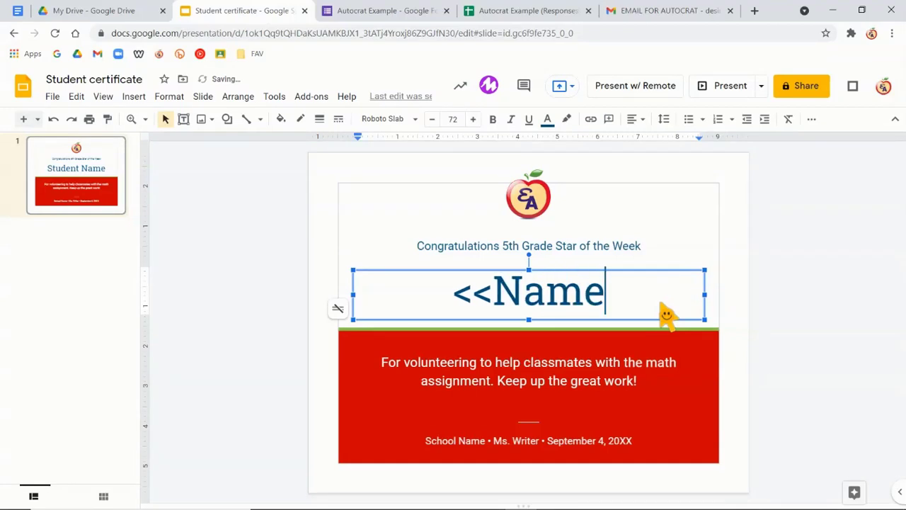
{"action": "type", "text": ">>"}
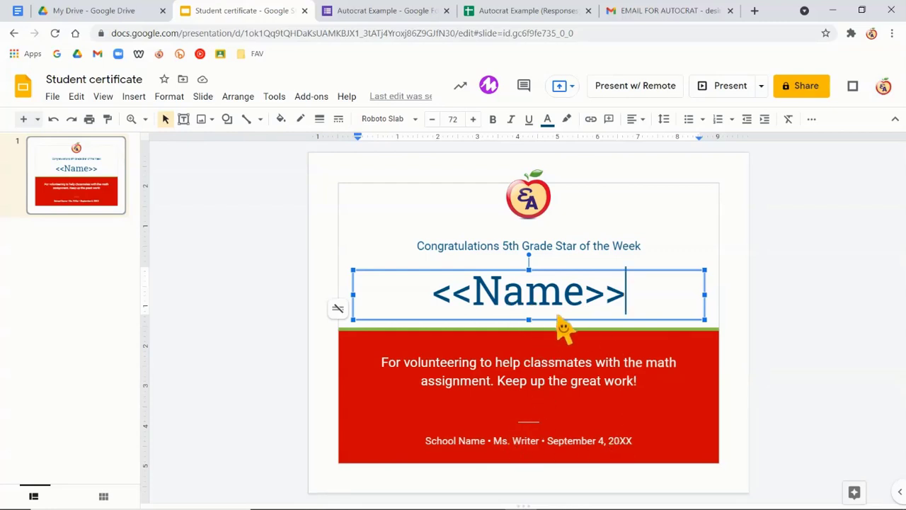
{"action": "left_click", "coordinate": [737, 360]}
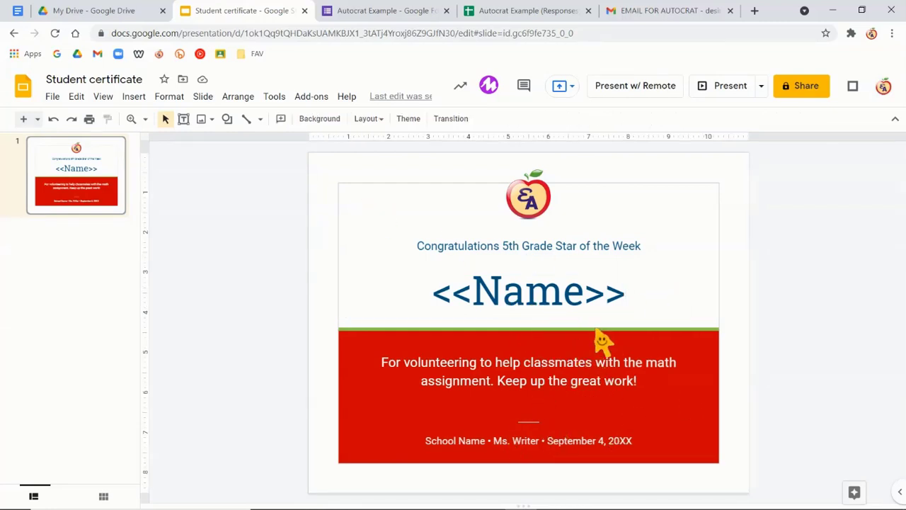
Copy the 'Name of Training' question title from the Autocrat Example form's Questions, then go back to Slides
{"action": "left_click", "coordinate": [376, 10]}
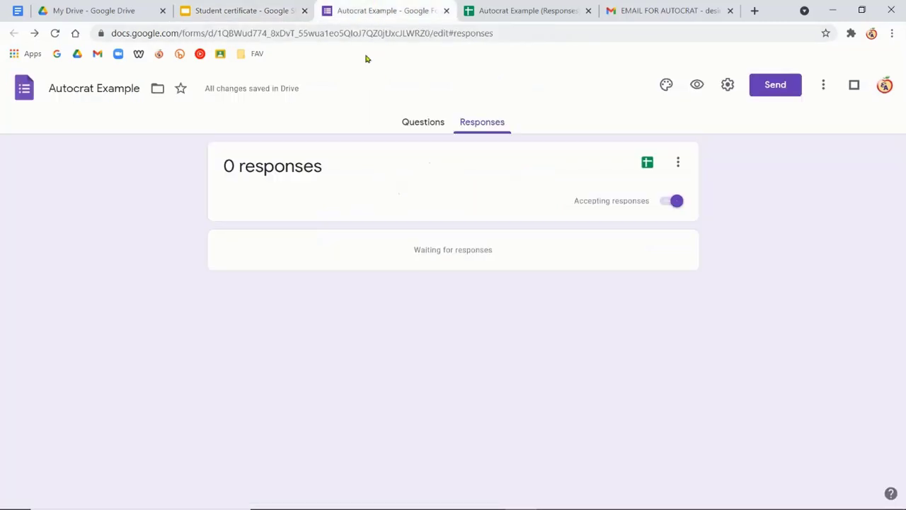
{"action": "left_click", "coordinate": [421, 123]}
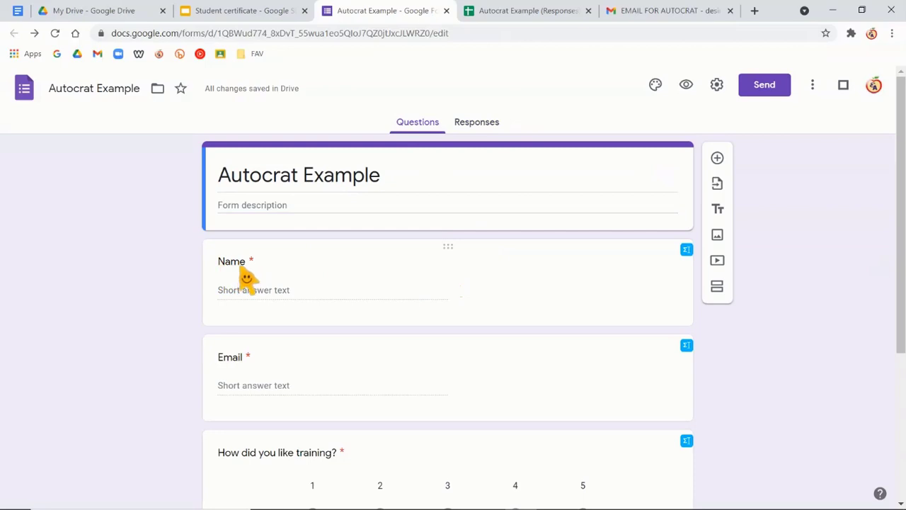
{"action": "scroll", "coordinate": [348, 338], "scroll_direction": "down", "scroll_amount": 3}
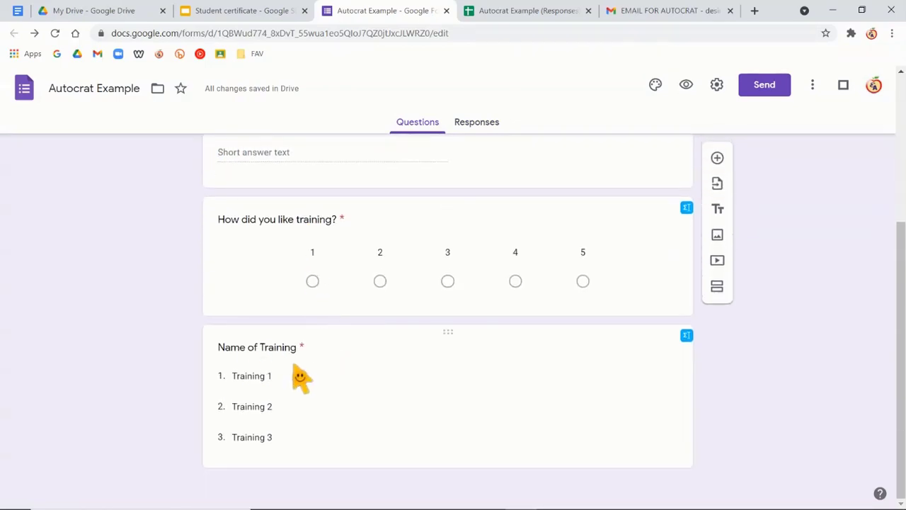
{"action": "left_click", "coordinate": [244, 348]}
{"action": "right_click", "coordinate": [262, 357]}
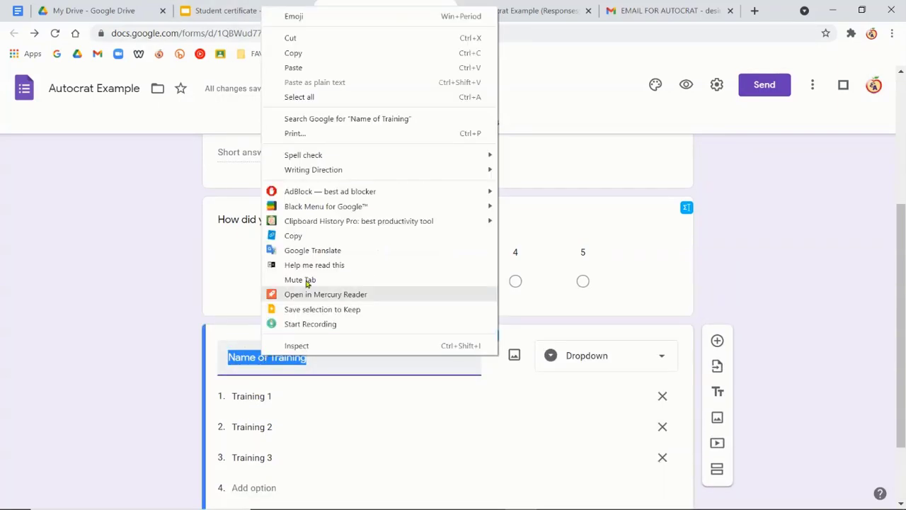
{"action": "left_click", "coordinate": [305, 51]}
{"action": "left_click", "coordinate": [241, 10]}
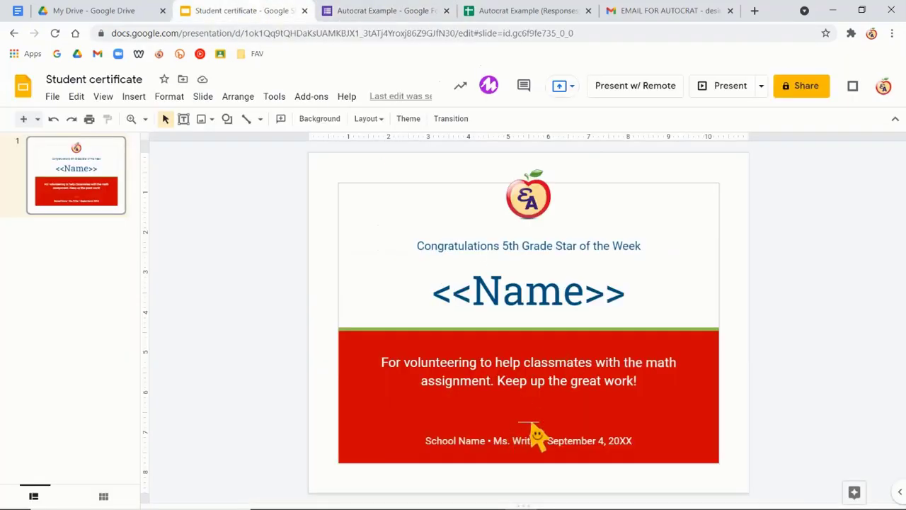
Overwrite the red band's volunteering sentence with '<<Name of Training>>'
{"action": "double_click", "coordinate": [536, 382]}
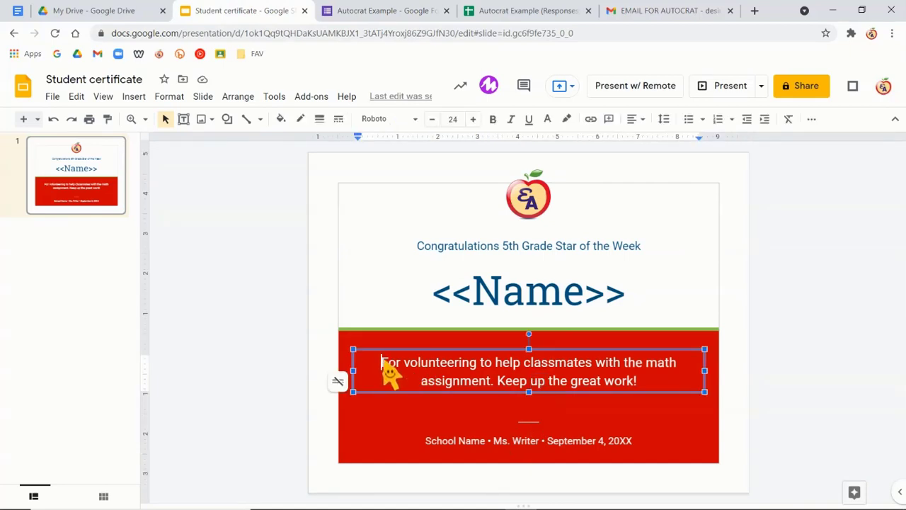
{"action": "left_click_drag", "start_coordinate": [639, 383], "coordinate": [380, 362]}
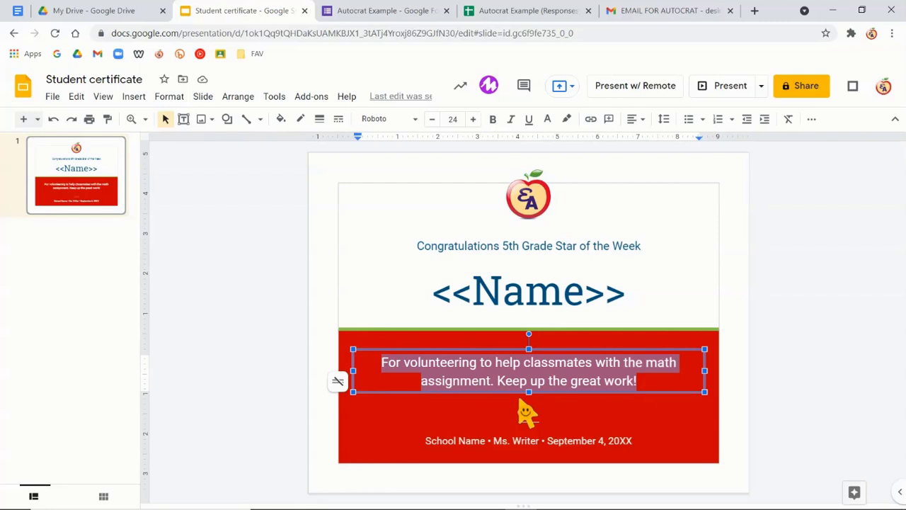
{"action": "type", "text": "<<Name of Training"}
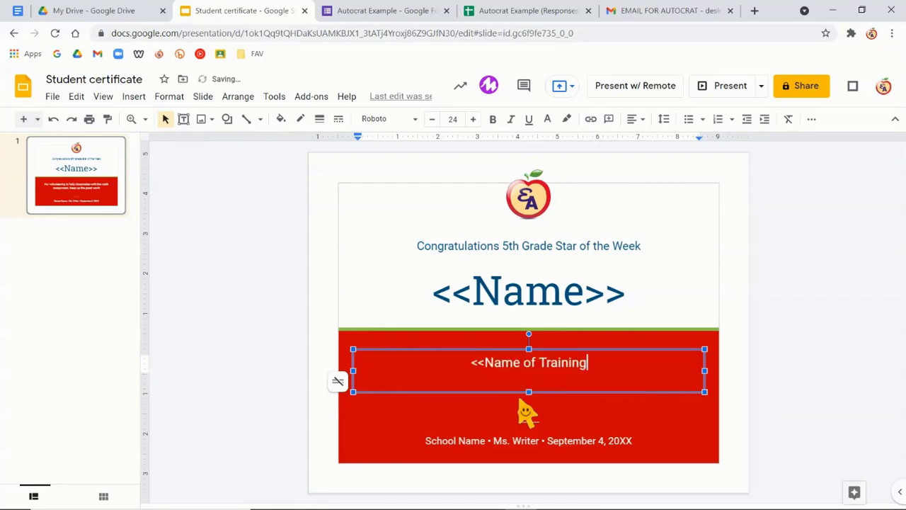
{"action": "type", "text": ">>"}
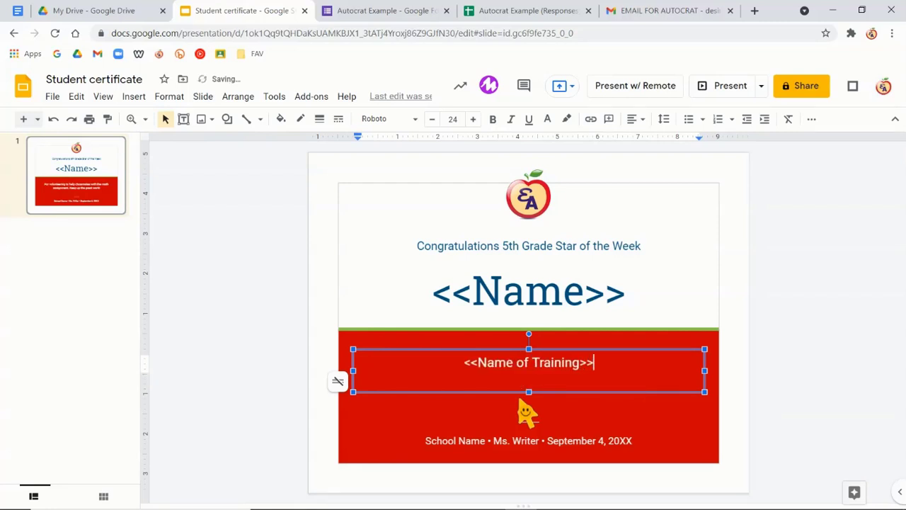
{"action": "left_click", "coordinate": [777, 221]}
Open the Autocrat Example form's responses in the linked Sheets spreadsheet
{"action": "left_click", "coordinate": [398, 10]}
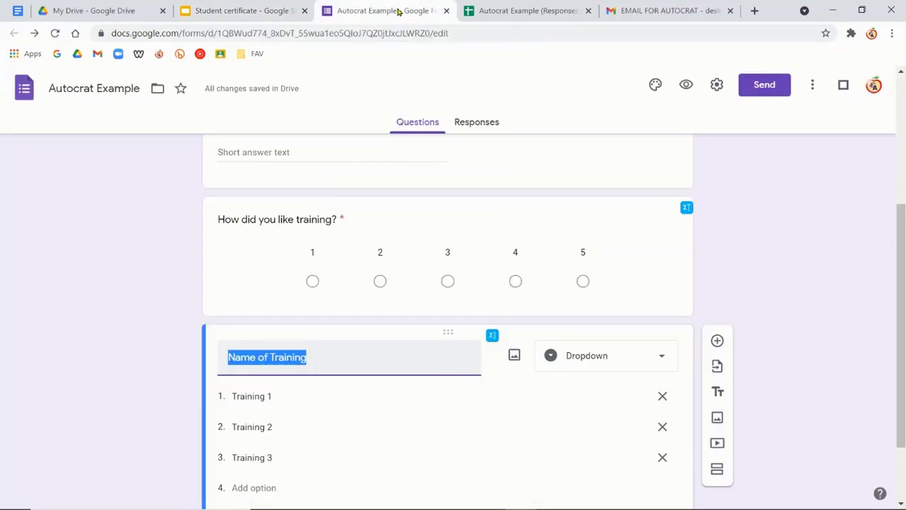
{"action": "left_click", "coordinate": [473, 120]}
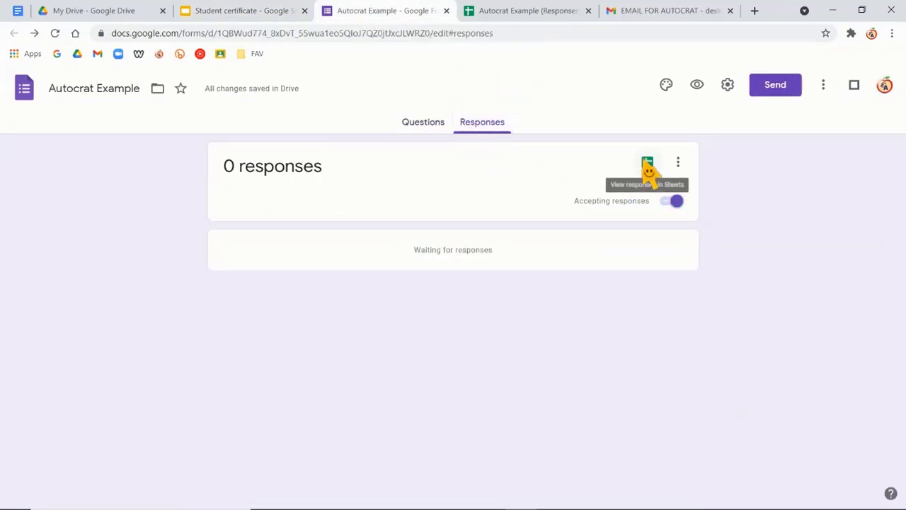
{"action": "left_click", "coordinate": [521, 12]}
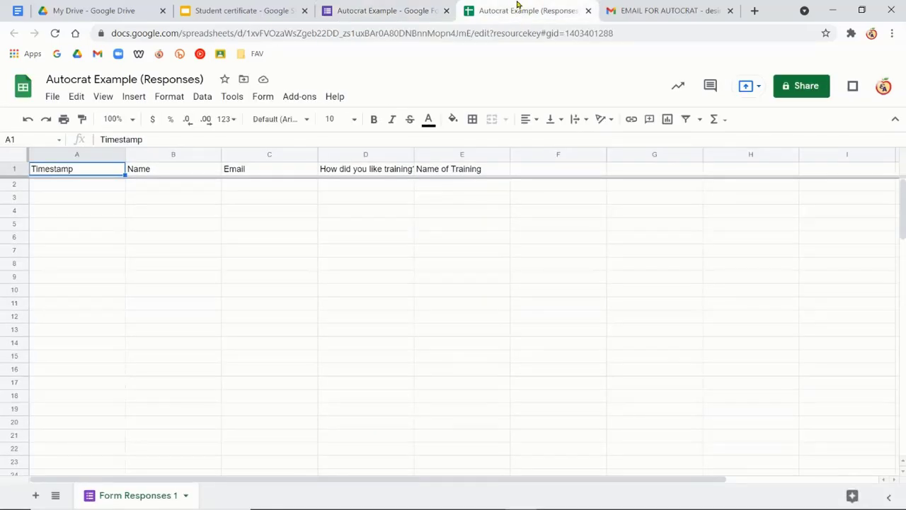
Browse the Sheets add-on marketplace, view the Box add-on, then close the marketplace
{"action": "left_click", "coordinate": [299, 97]}
{"action": "mouse_move", "coordinate": [332, 153]}
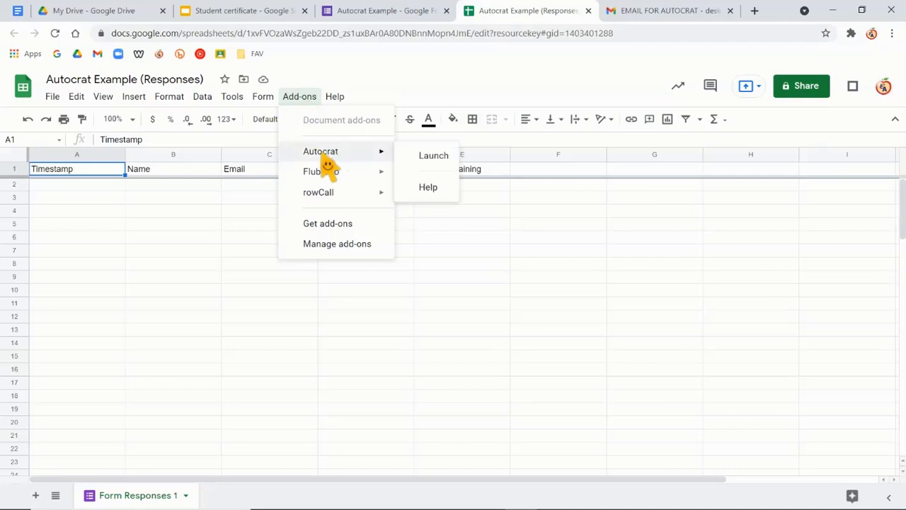
{"action": "left_click", "coordinate": [324, 227]}
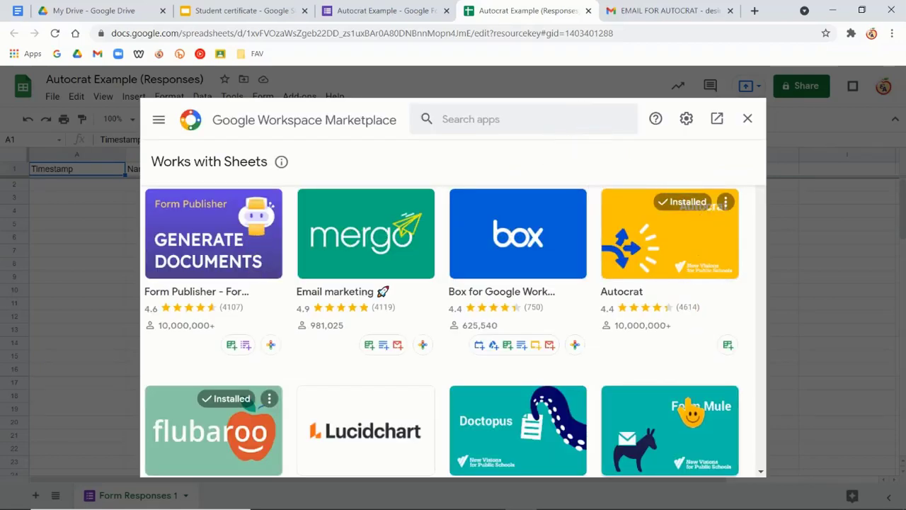
{"action": "left_click", "coordinate": [513, 238]}
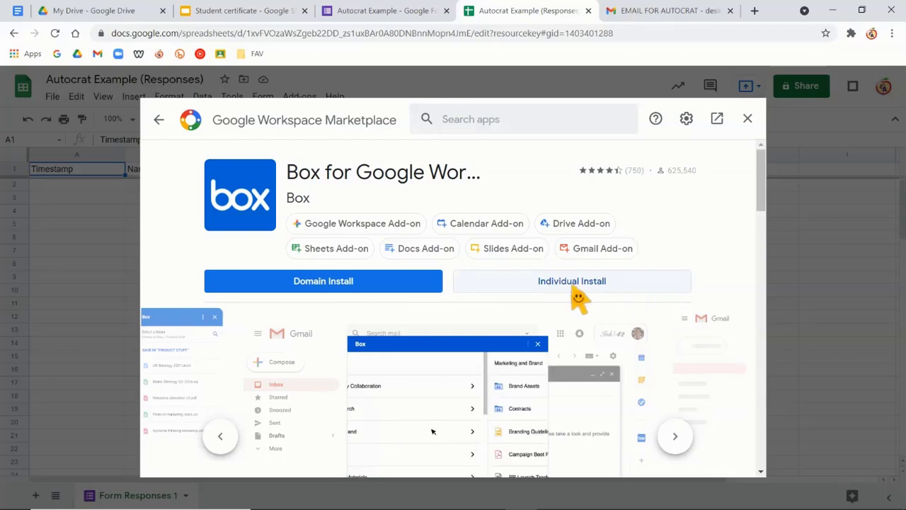
{"action": "left_click", "coordinate": [159, 119]}
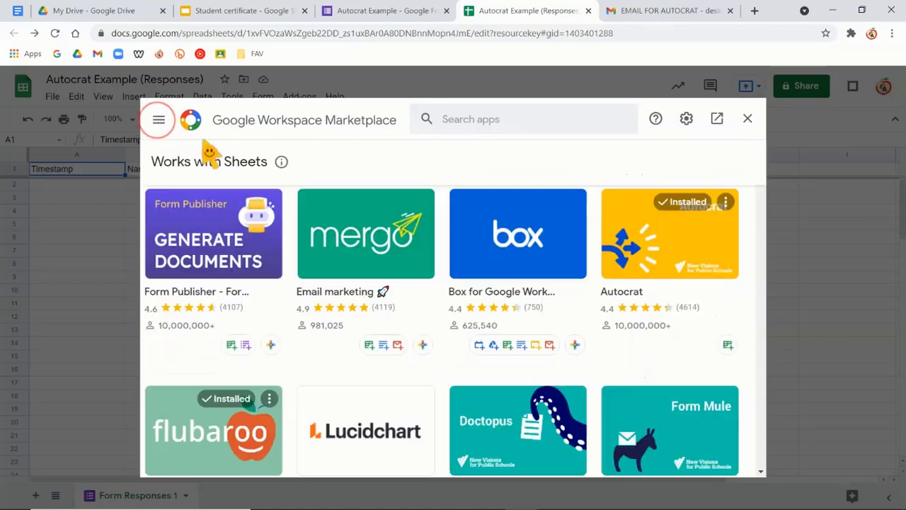
{"action": "left_click", "coordinate": [748, 119]}
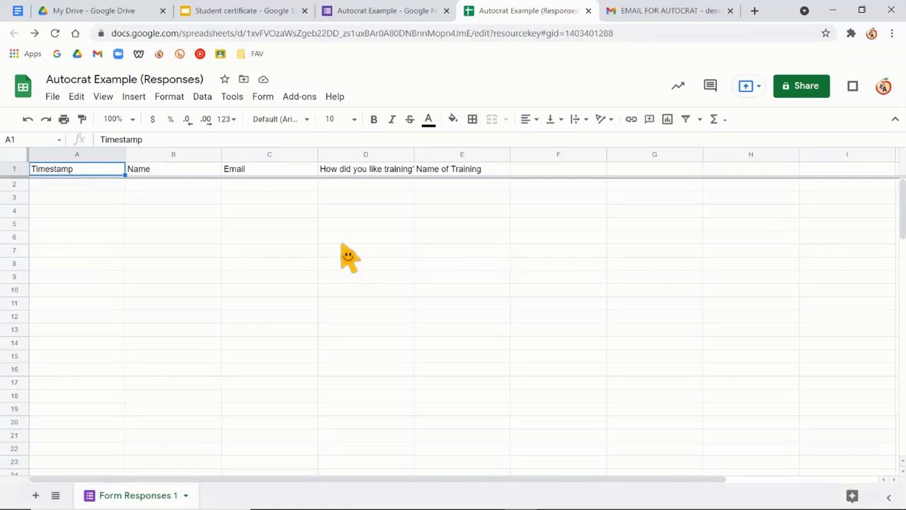
Launch Autocrat and create a new job named 'Sample Webinar Certificates', advancing to template choice
{"action": "left_click", "coordinate": [299, 97]}
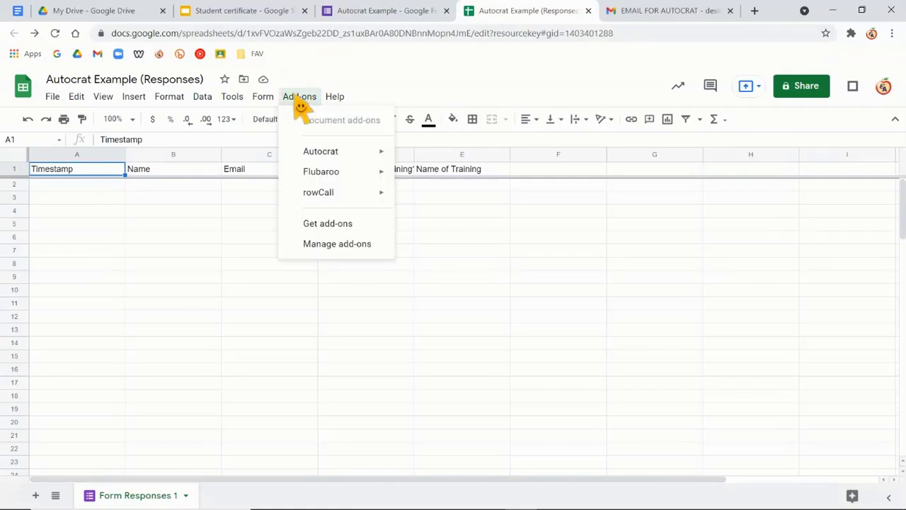
{"action": "mouse_move", "coordinate": [318, 160]}
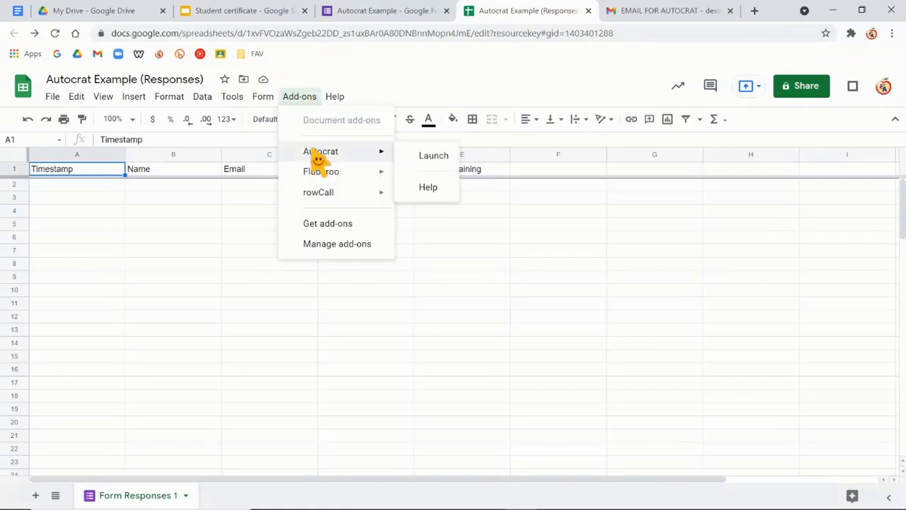
{"action": "left_click", "coordinate": [443, 168]}
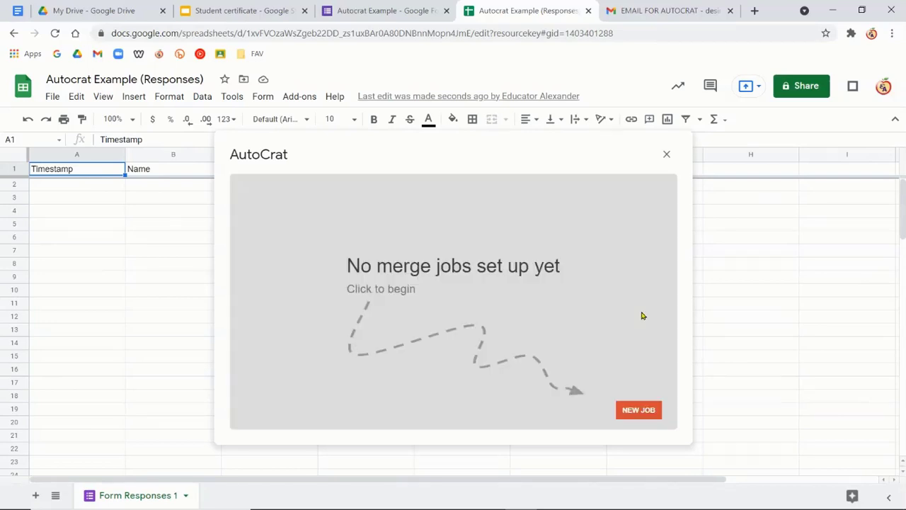
{"action": "left_click", "coordinate": [642, 414]}
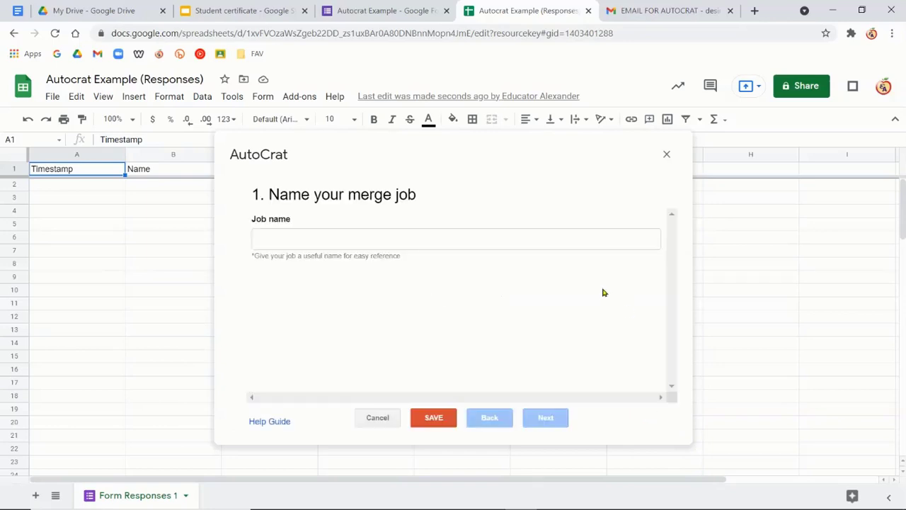
{"action": "left_click", "coordinate": [329, 239]}
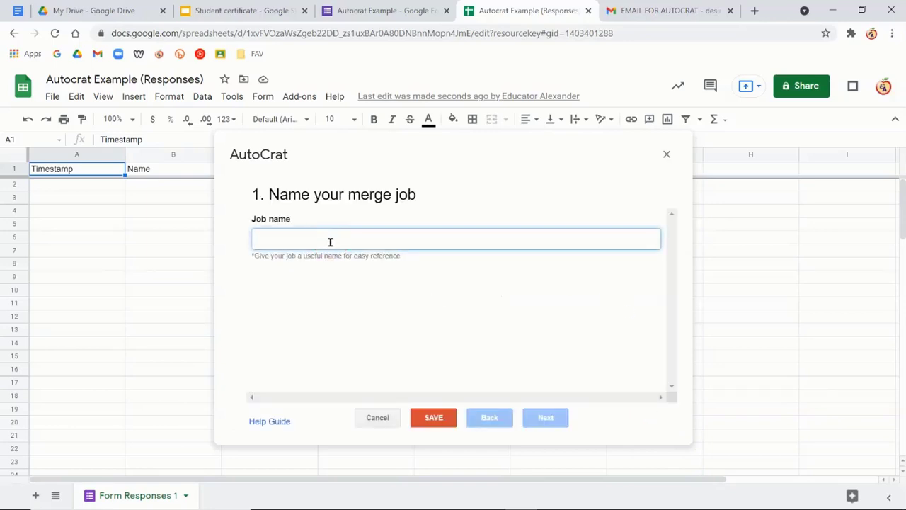
{"action": "type", "text": "Sample W"}
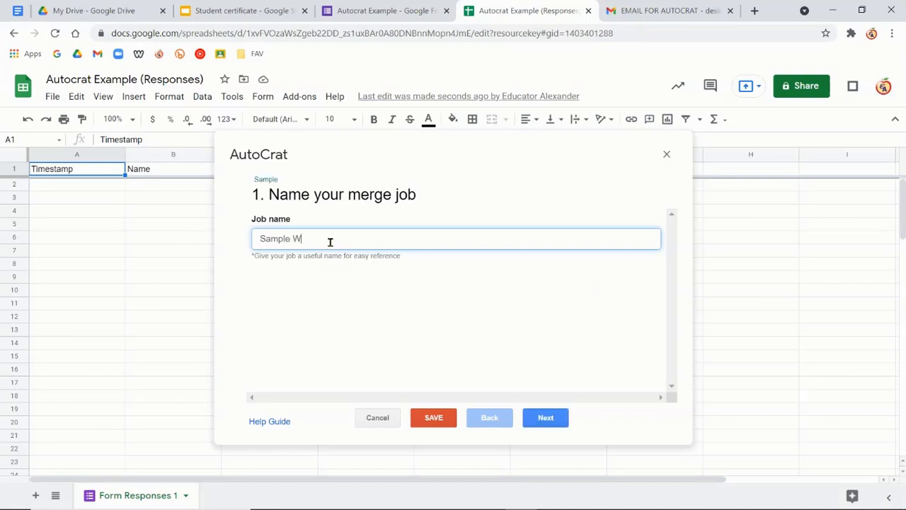
{"action": "type", "text": "ebinar Certificates"}
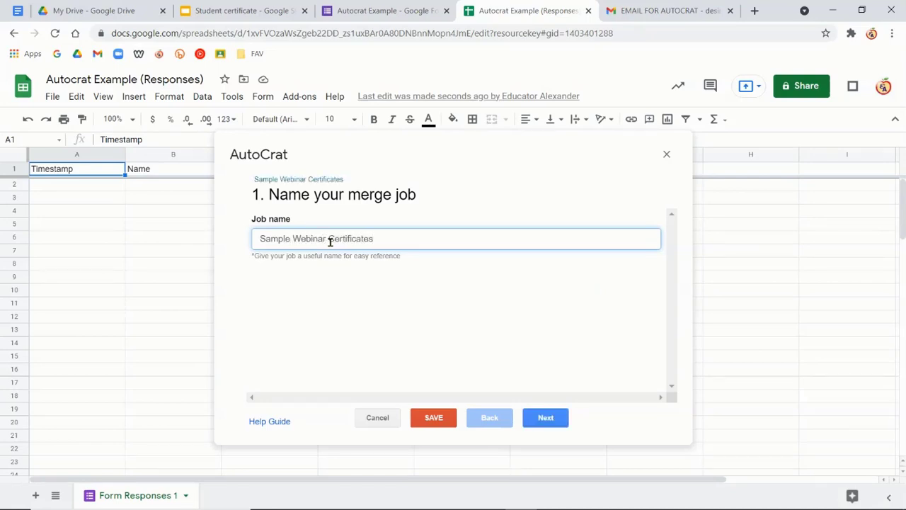
{"action": "left_click", "coordinate": [556, 421]}
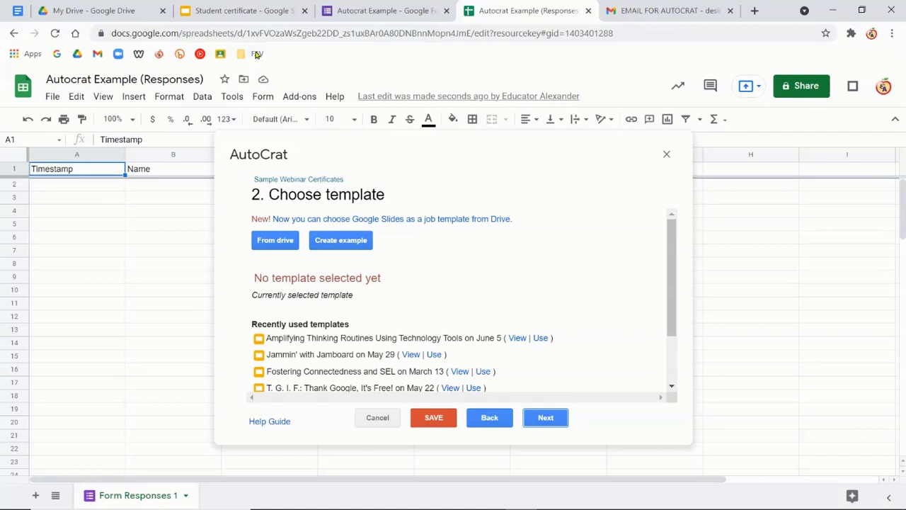
Check the Slides and Forms tabs, then open AutoCrat's From drive template picker
{"action": "left_click", "coordinate": [237, 12]}
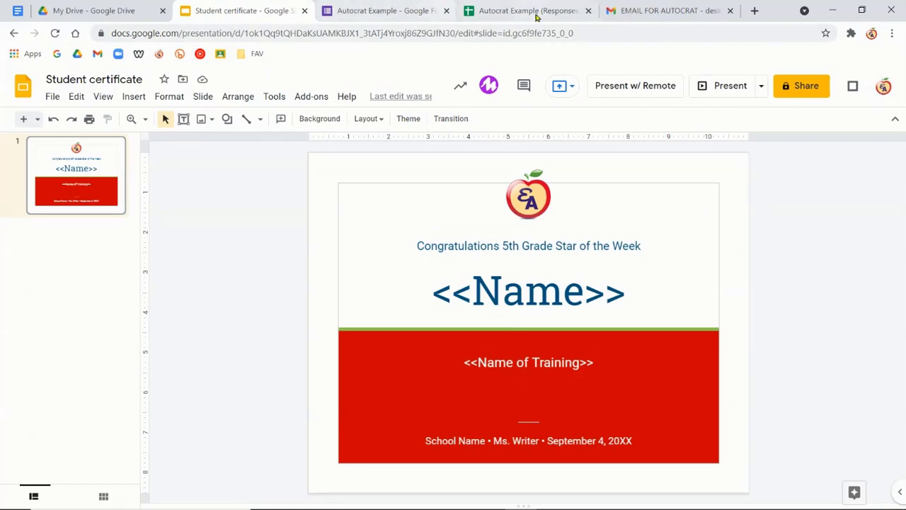
{"action": "left_click", "coordinate": [363, 8]}
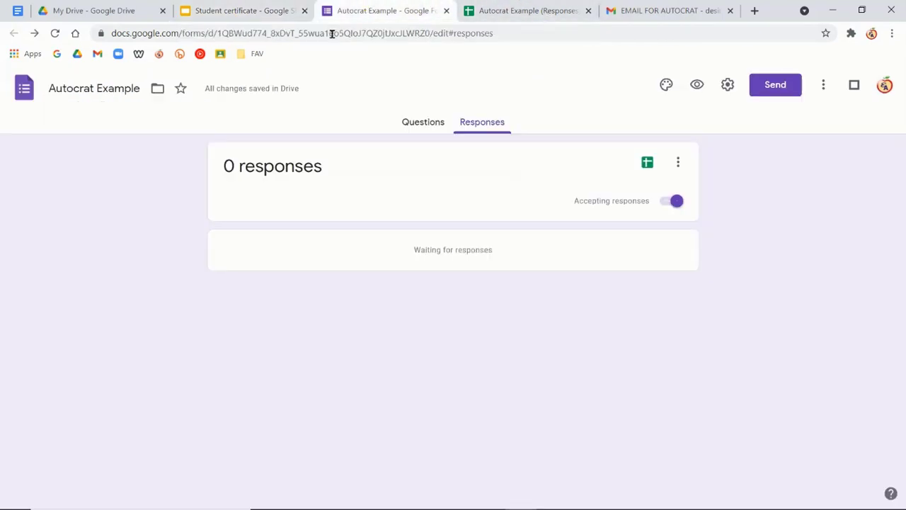
{"action": "left_click", "coordinate": [495, 11]}
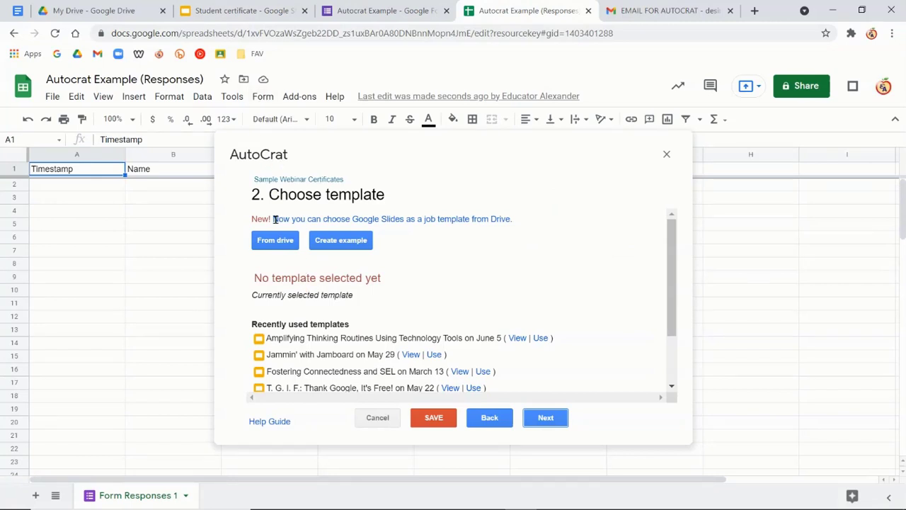
{"action": "left_click", "coordinate": [276, 241]}
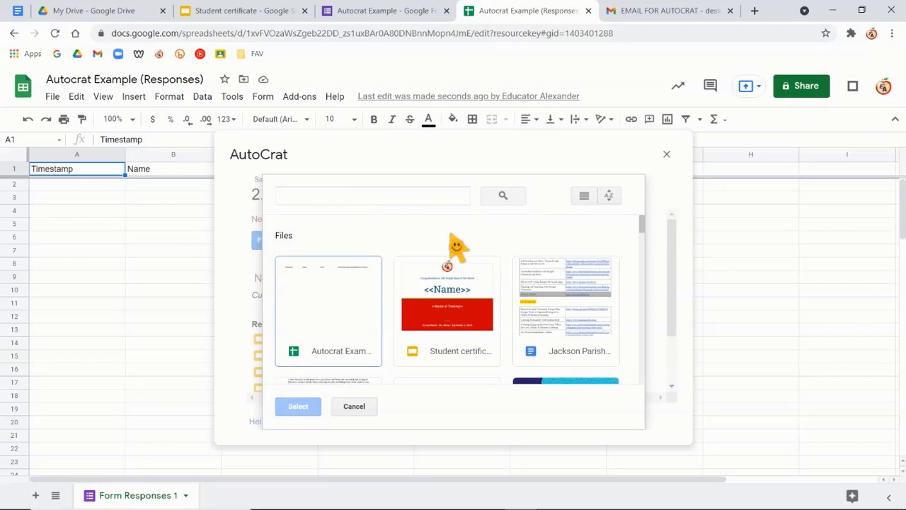
Search Drive for 'stiudent certificate' and select the Student certificate presentation as template
{"action": "left_click", "coordinate": [393, 200]}
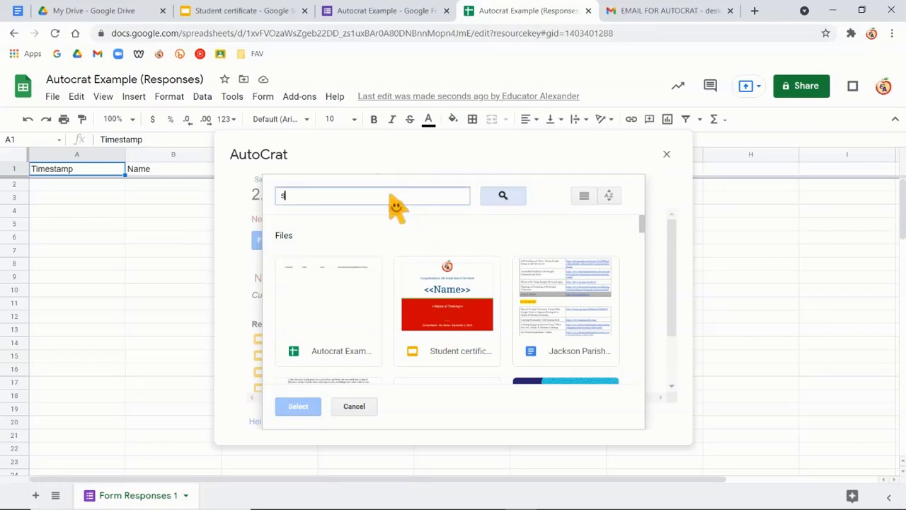
{"action": "type", "text": "sti"}
{"action": "type", "text": "udent certificate"}
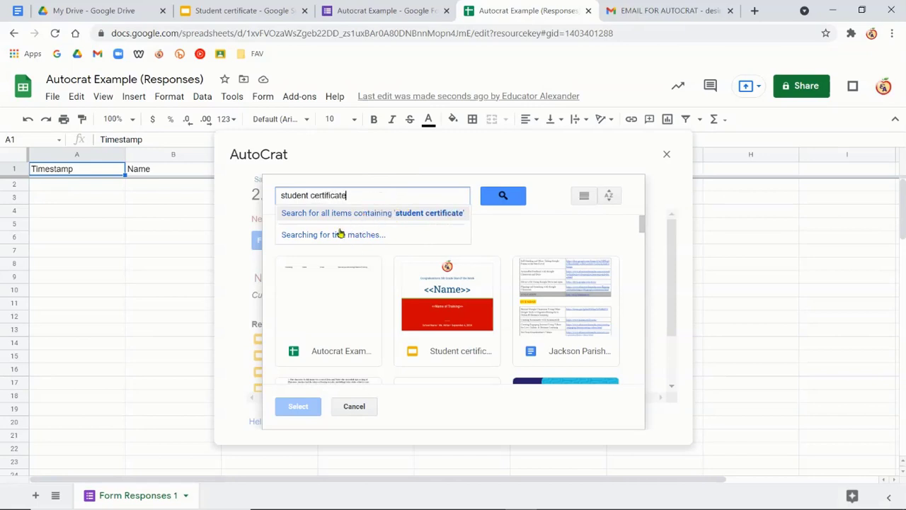
{"action": "left_click", "coordinate": [504, 200]}
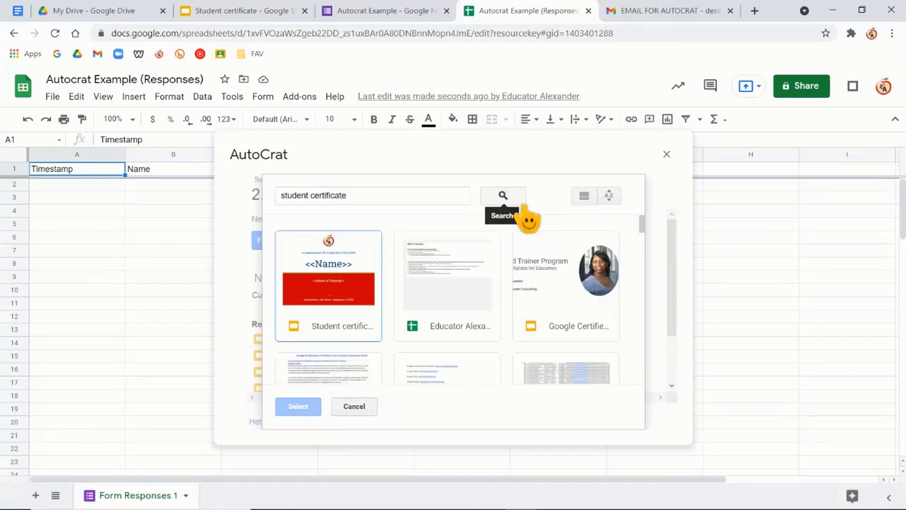
{"action": "left_click", "coordinate": [330, 283]}
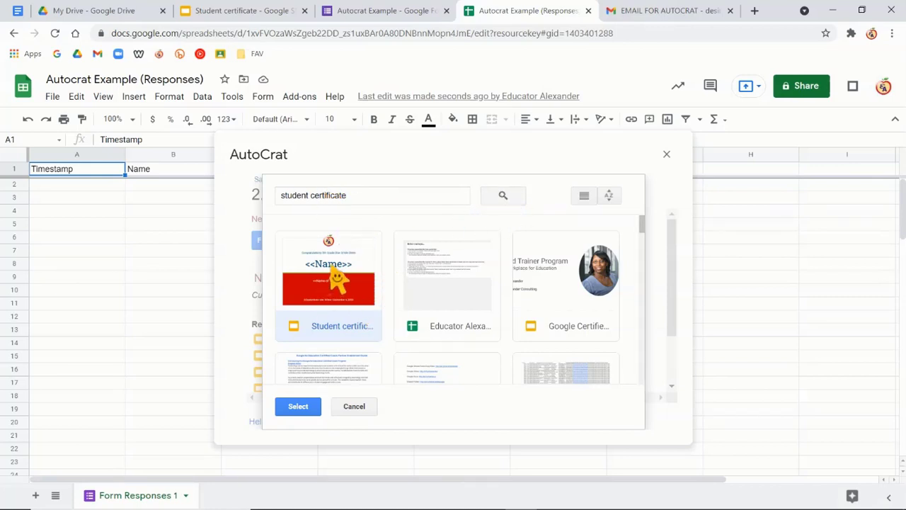
{"action": "left_click", "coordinate": [298, 408]}
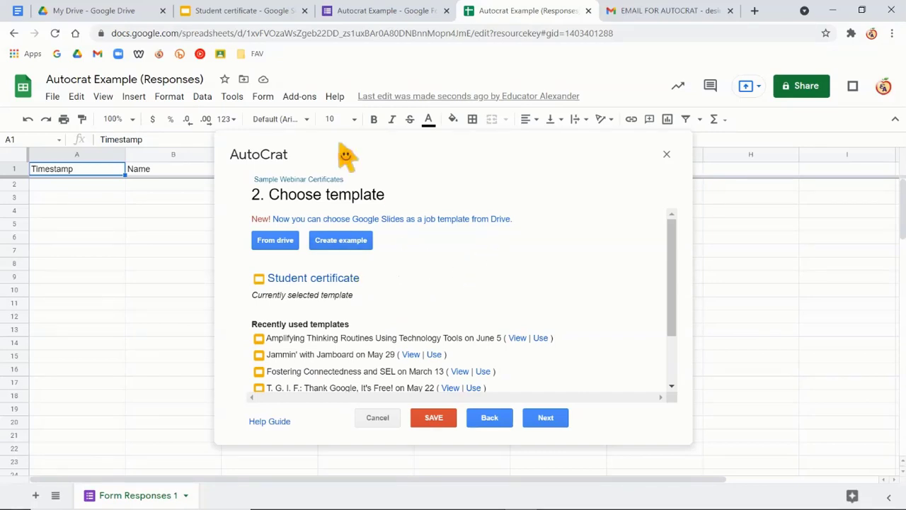
Advance AutoCrat to source-data mapping and map <<Name of Training>> to the Name of Training column
{"action": "left_click", "coordinate": [245, 11]}
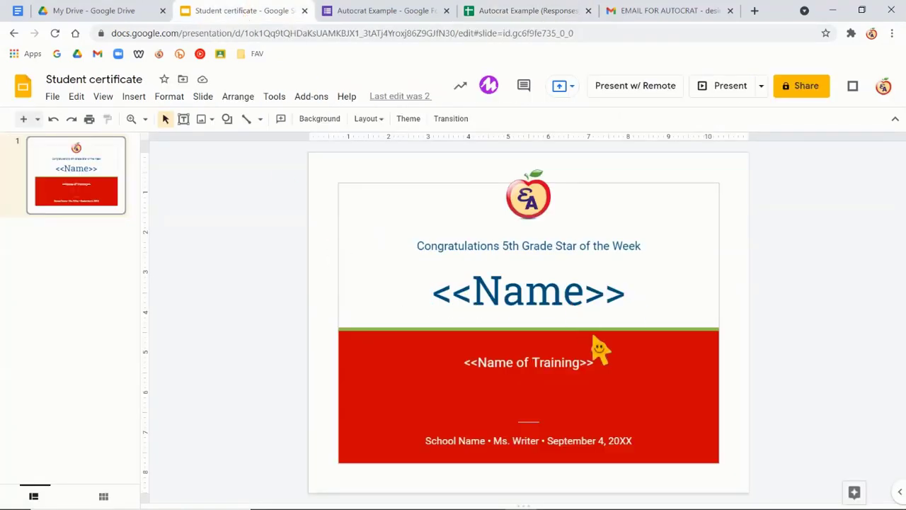
{"action": "left_click", "coordinate": [359, 11]}
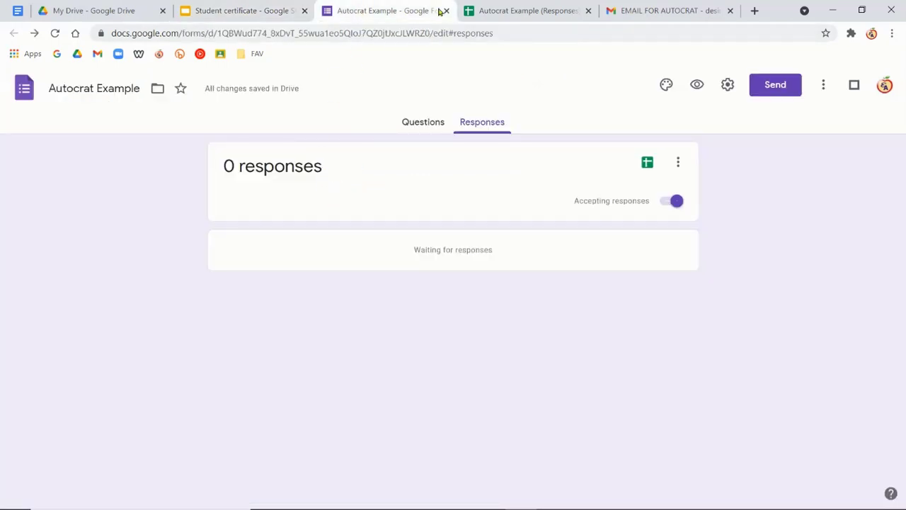
{"action": "left_click", "coordinate": [482, 10]}
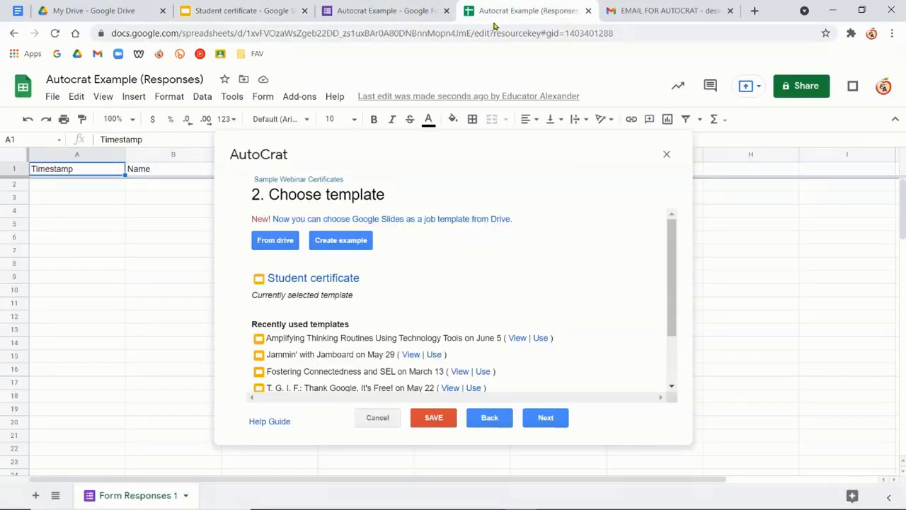
{"action": "left_click", "coordinate": [547, 419]}
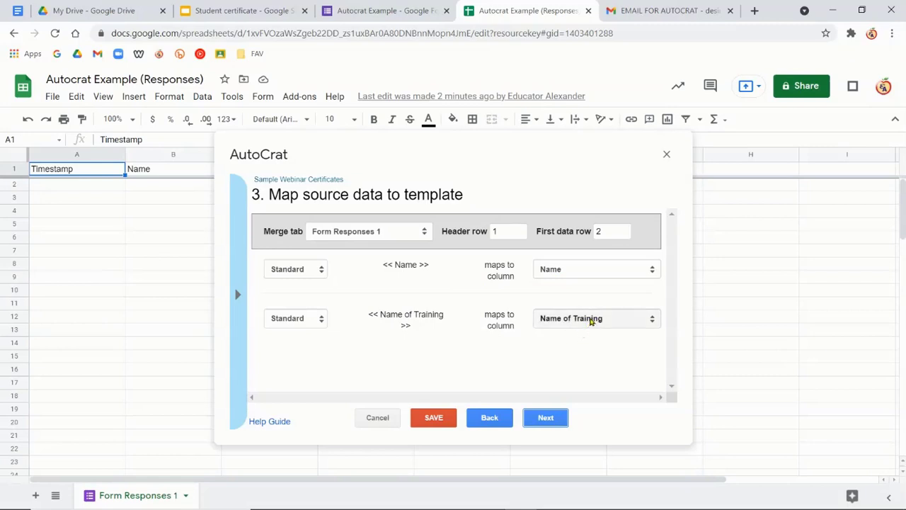
{"action": "left_click", "coordinate": [591, 320]}
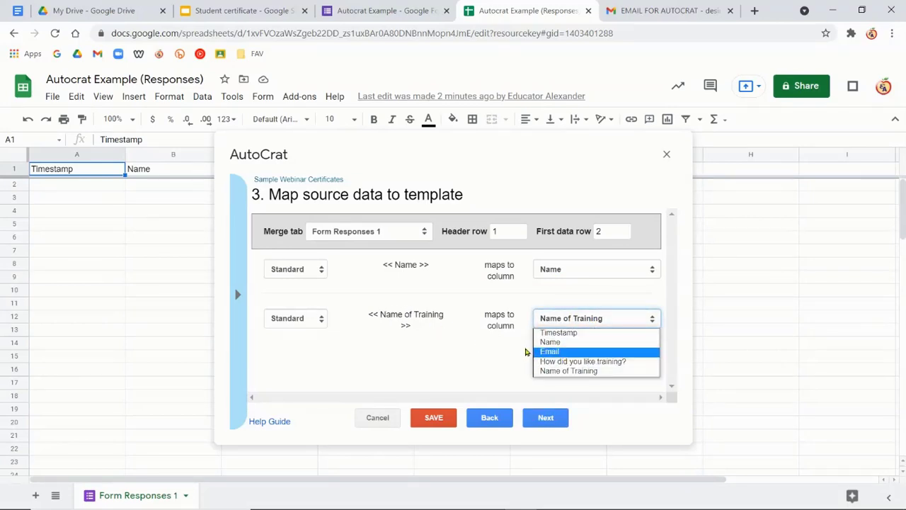
{"action": "left_click", "coordinate": [577, 371]}
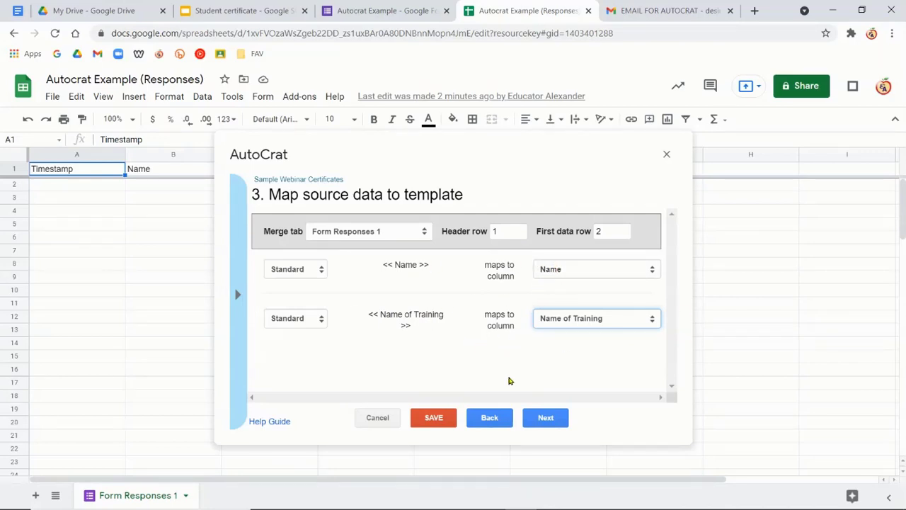
Compare with the certificate slide, then show AutoCrat's list of available merge tags
{"action": "left_click", "coordinate": [238, 12]}
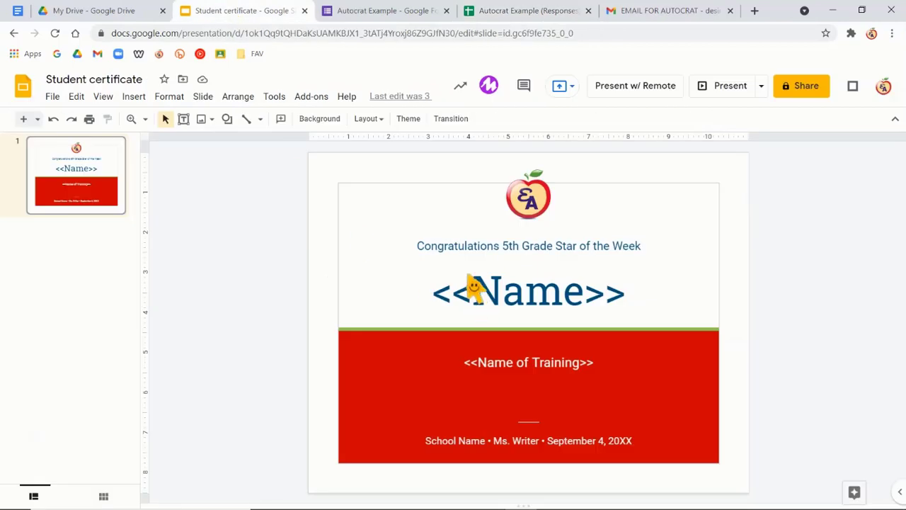
{"action": "left_click", "coordinate": [493, 12]}
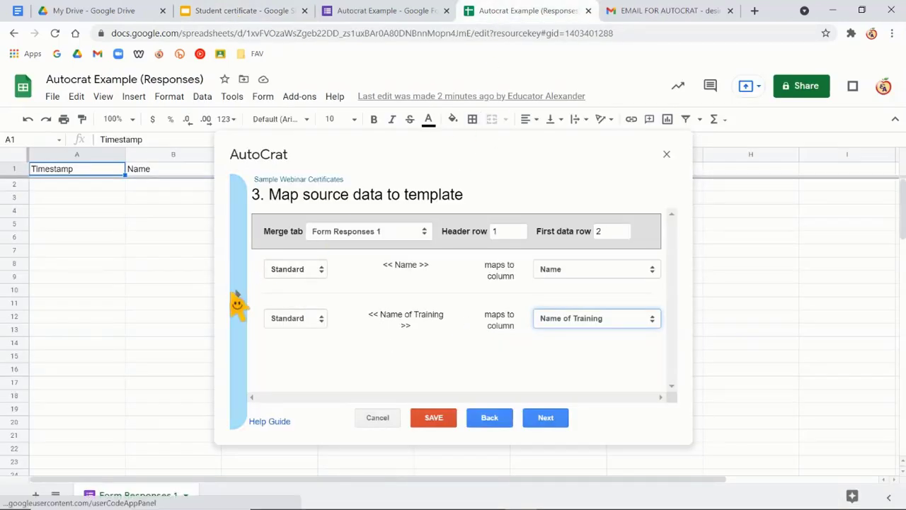
{"action": "left_click", "coordinate": [238, 298]}
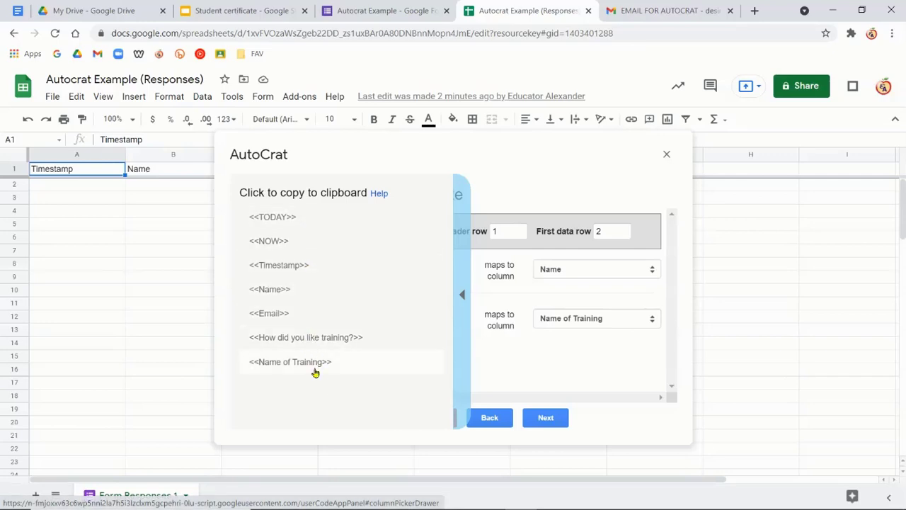
Step back to AutoCrat's template choice, then return to the source data mapping step
{"action": "left_click", "coordinate": [461, 298]}
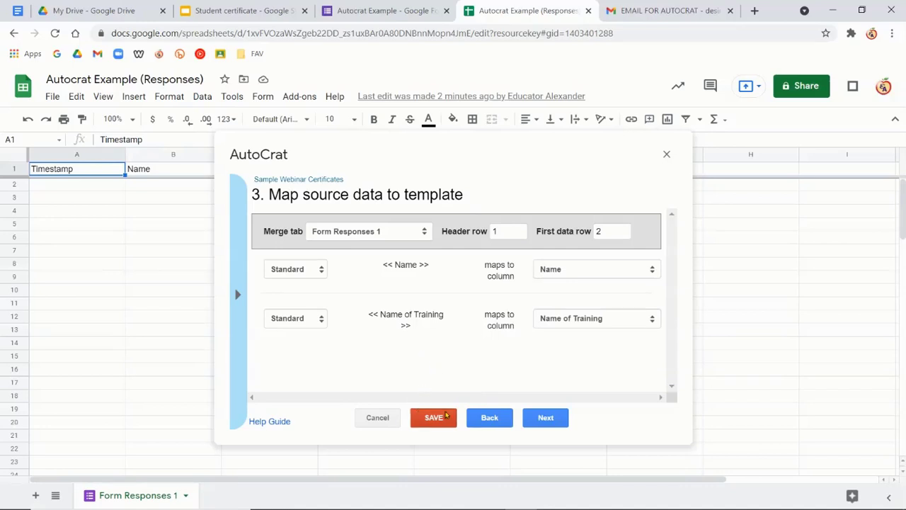
{"action": "left_click", "coordinate": [489, 420]}
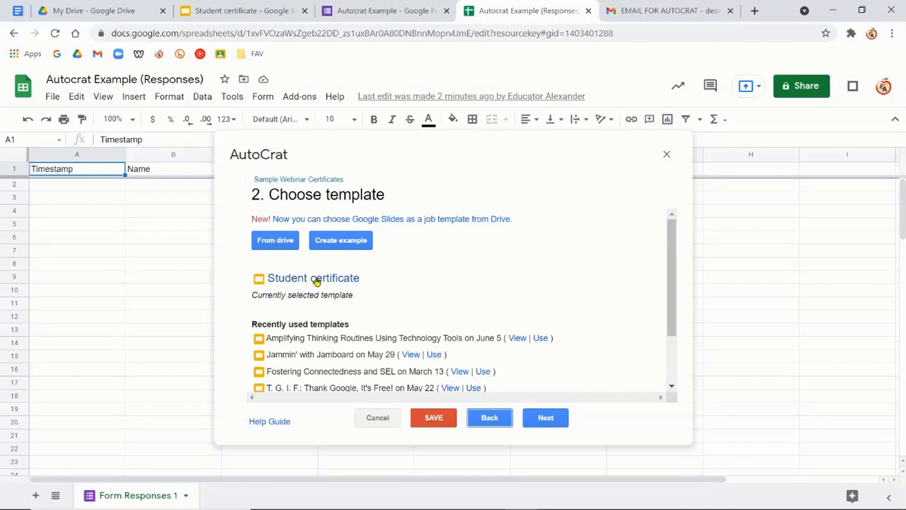
{"action": "left_click", "coordinate": [531, 417]}
Copy the <<Name>> merge tag and check its placeholder on the Student certificate template
{"action": "left_click", "coordinate": [238, 294]}
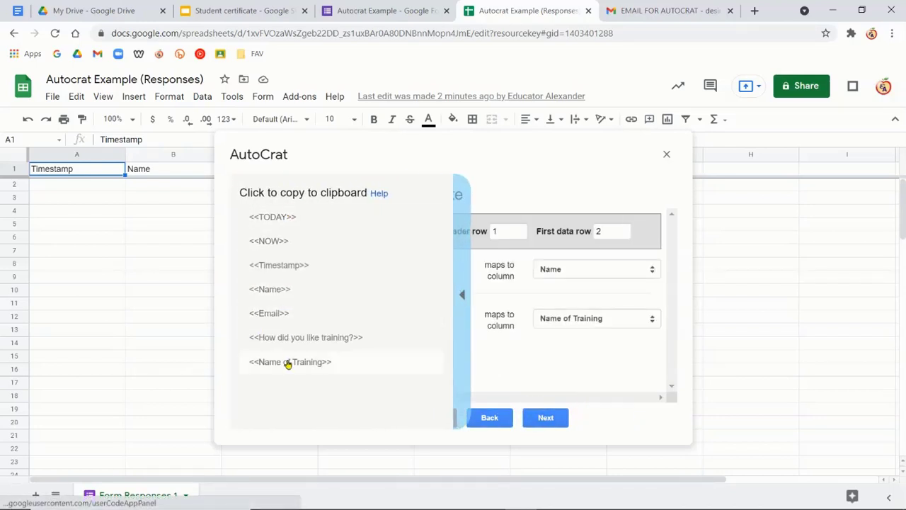
{"action": "left_click", "coordinate": [279, 294]}
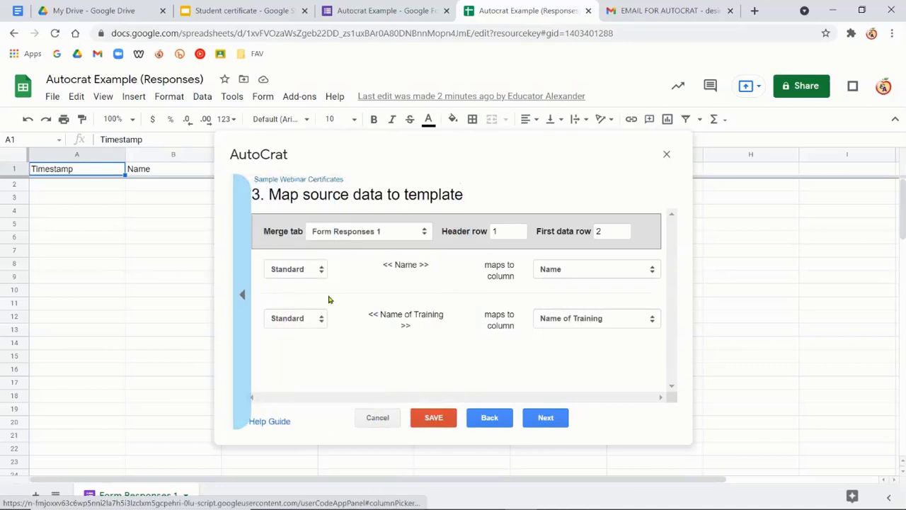
{"action": "left_click", "coordinate": [245, 11]}
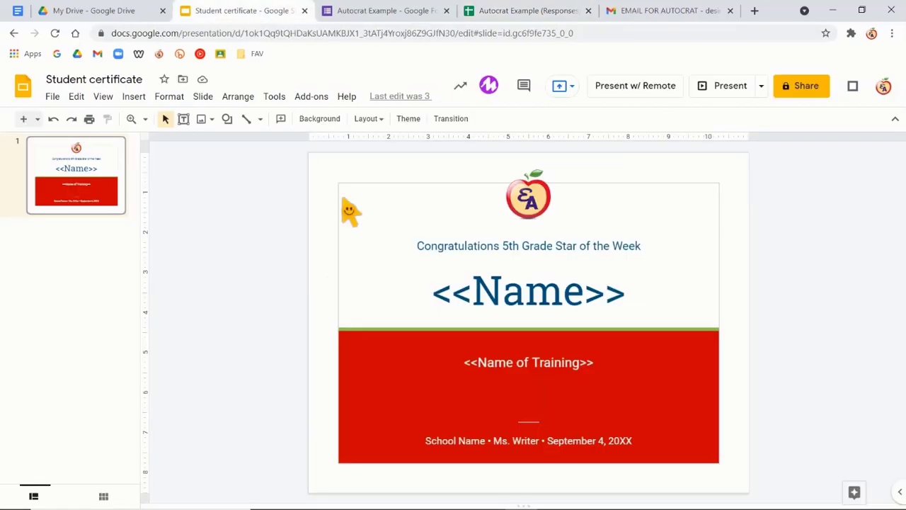
{"action": "left_click", "coordinate": [473, 291]}
{"action": "left_click", "coordinate": [481, 11]}
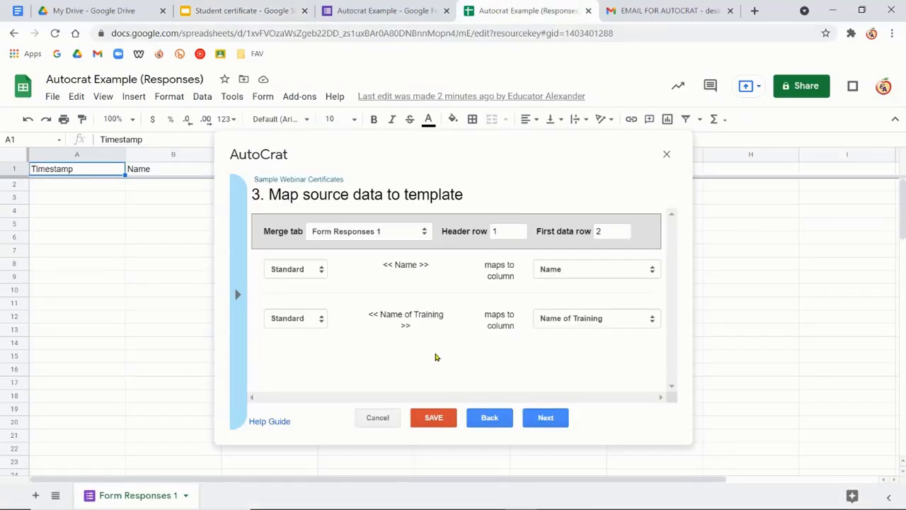
On the file settings step, paste the <<Name>> merge tag into the output file name
{"action": "left_click", "coordinate": [544, 418]}
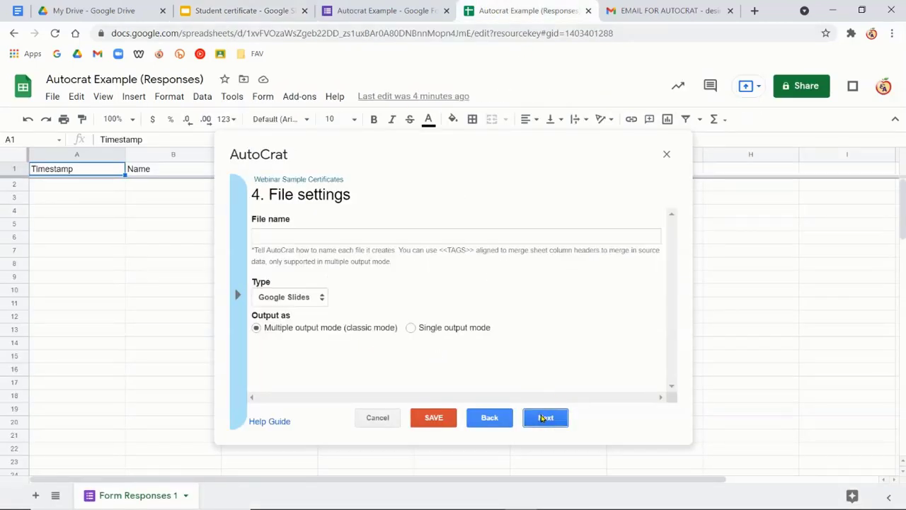
{"action": "left_click", "coordinate": [317, 239]}
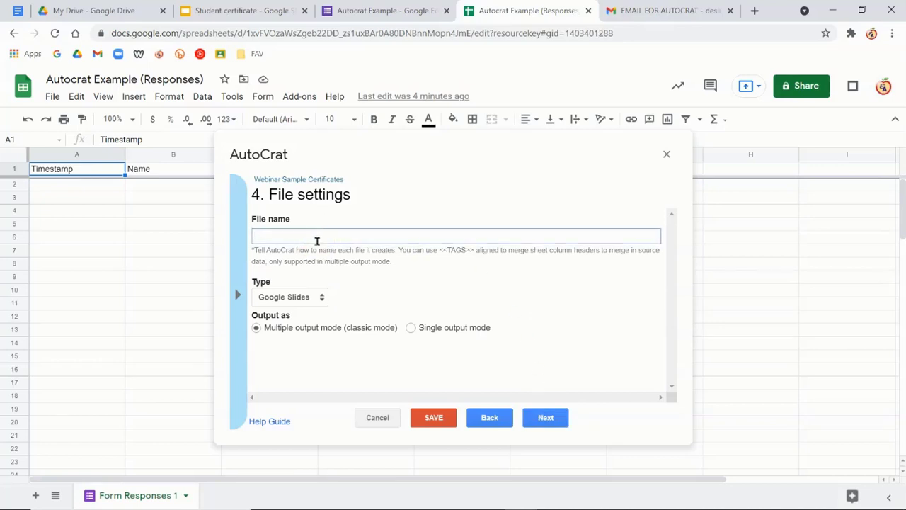
{"action": "left_click", "coordinate": [239, 294]}
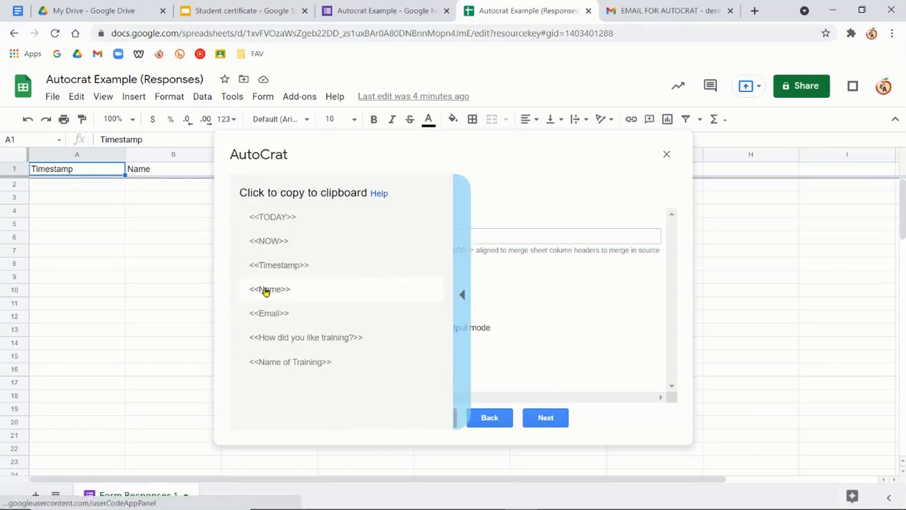
{"action": "left_click", "coordinate": [264, 291]}
{"action": "key", "text": "ctrl+c"}
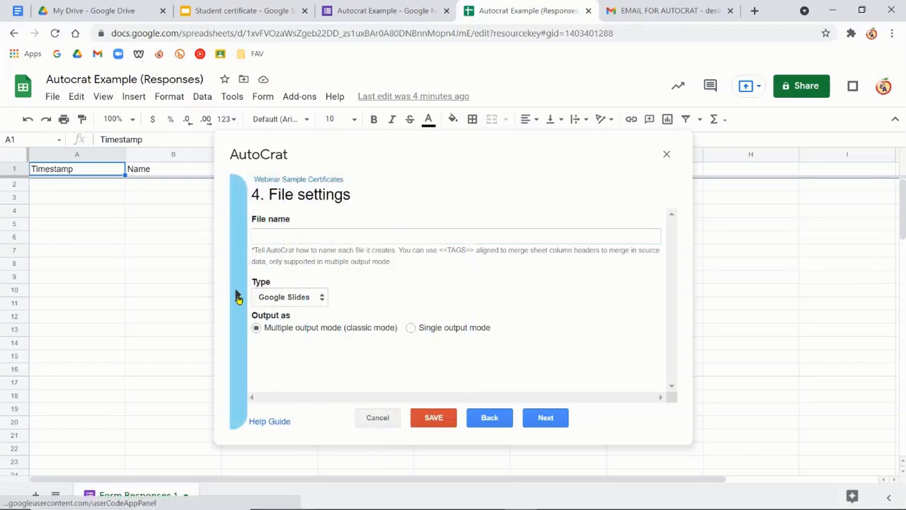
{"action": "left_click", "coordinate": [239, 297]}
{"action": "left_click", "coordinate": [239, 297]}
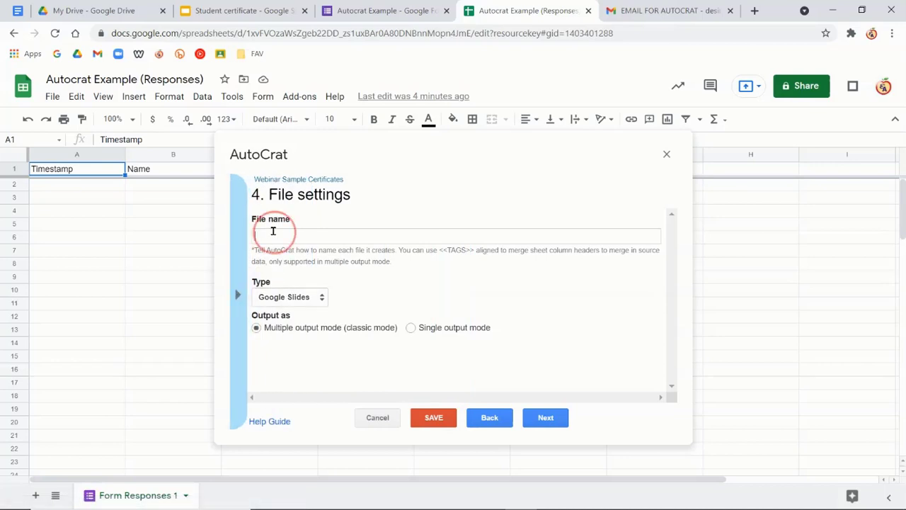
{"action": "left_click", "coordinate": [271, 236]}
{"action": "right_click", "coordinate": [270, 237]}
{"action": "left_click", "coordinate": [314, 317]}
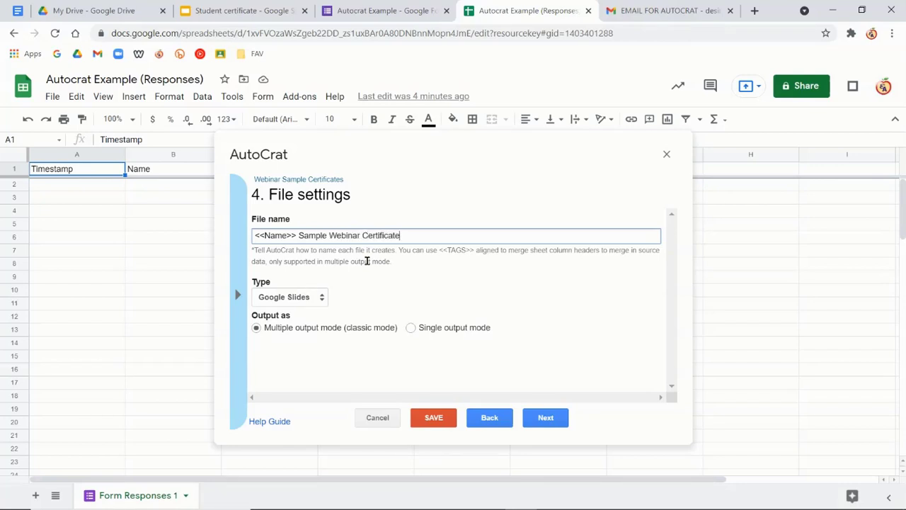
Finish the file name as '<<Name>> Sample Webinar Certificate', set type to PDF, and continue
{"action": "left_click_drag", "start_coordinate": [360, 236], "coordinate": [299, 236]}
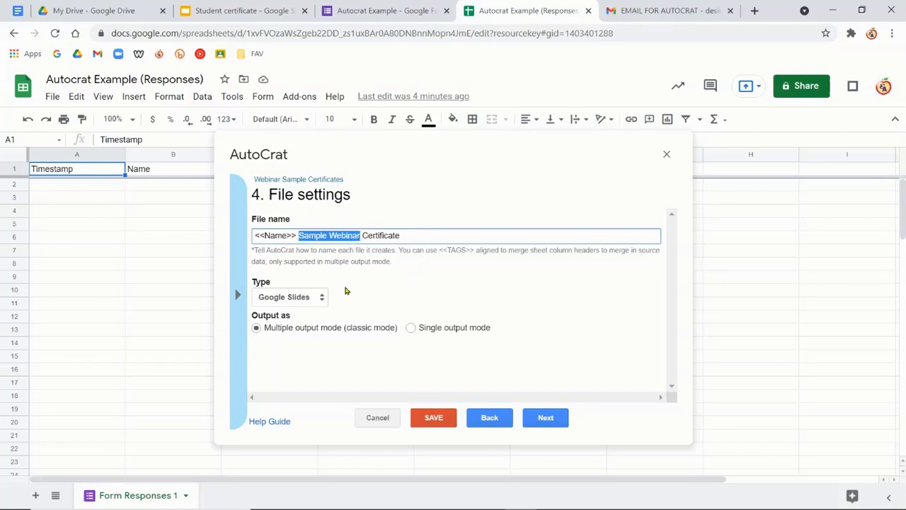
{"action": "left_click", "coordinate": [288, 297]}
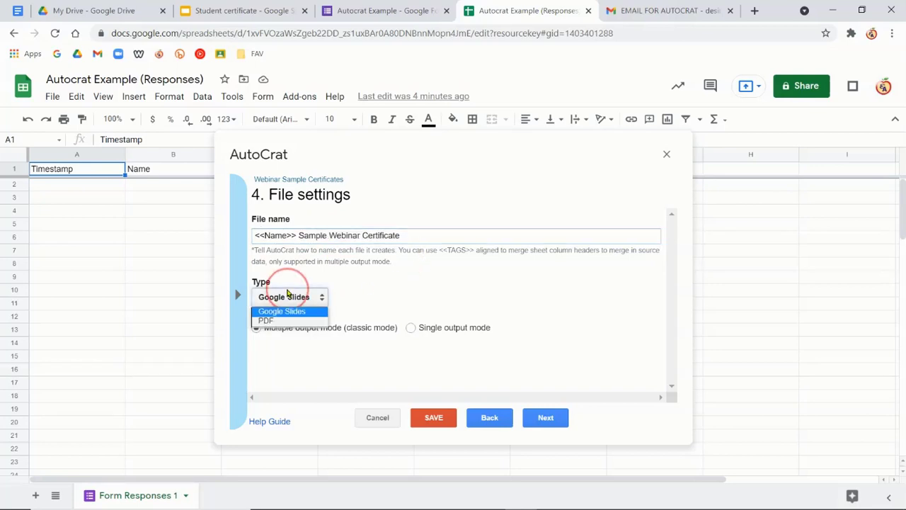
{"action": "left_click", "coordinate": [267, 321]}
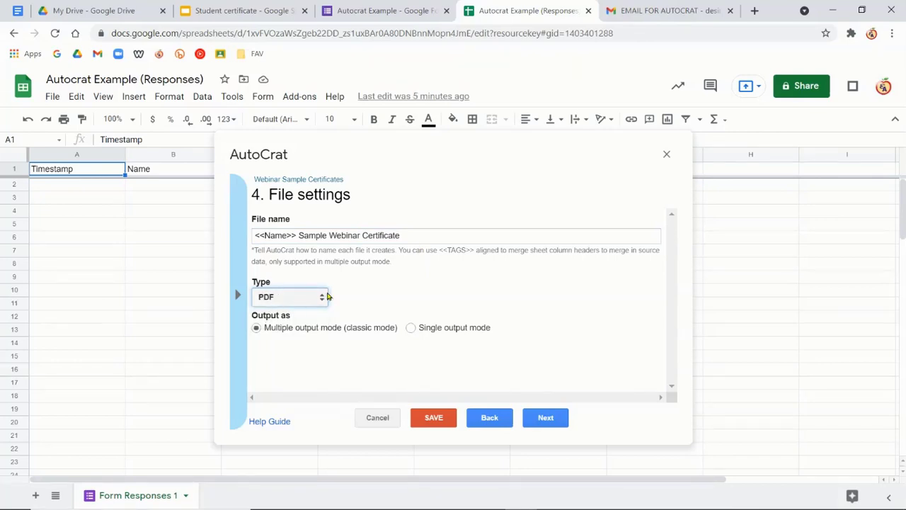
{"action": "left_click", "coordinate": [544, 419]}
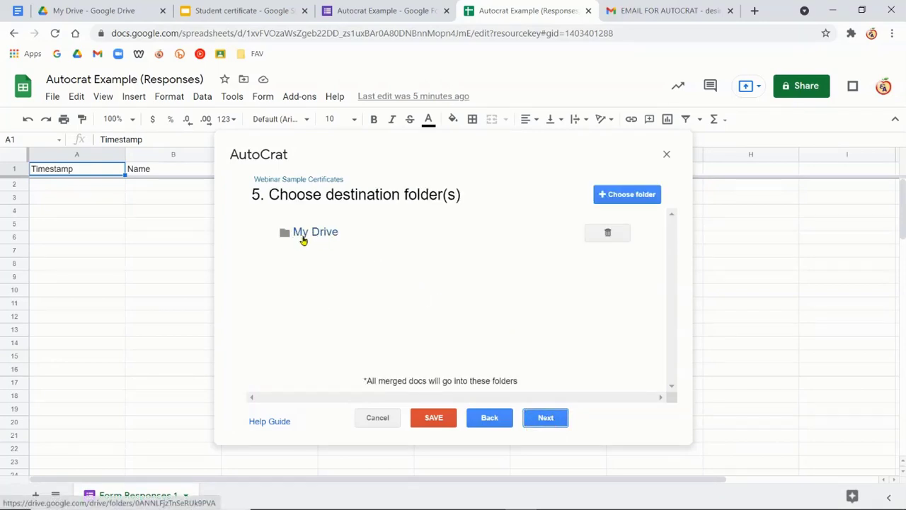
Replace My Drive with the SAMPLE AUTOCRAT folder as the certificate destination and continue
{"action": "left_click", "coordinate": [610, 235]}
{"action": "left_click", "coordinate": [631, 285]}
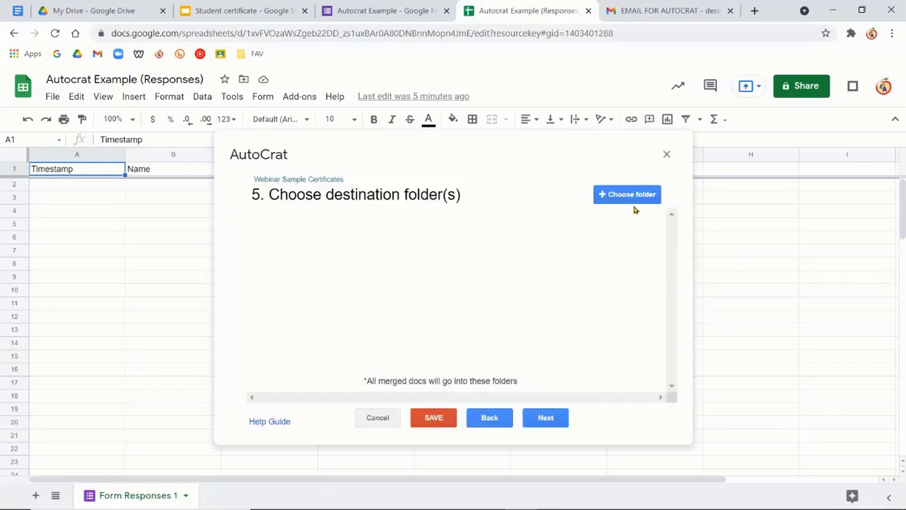
{"action": "left_click", "coordinate": [632, 196]}
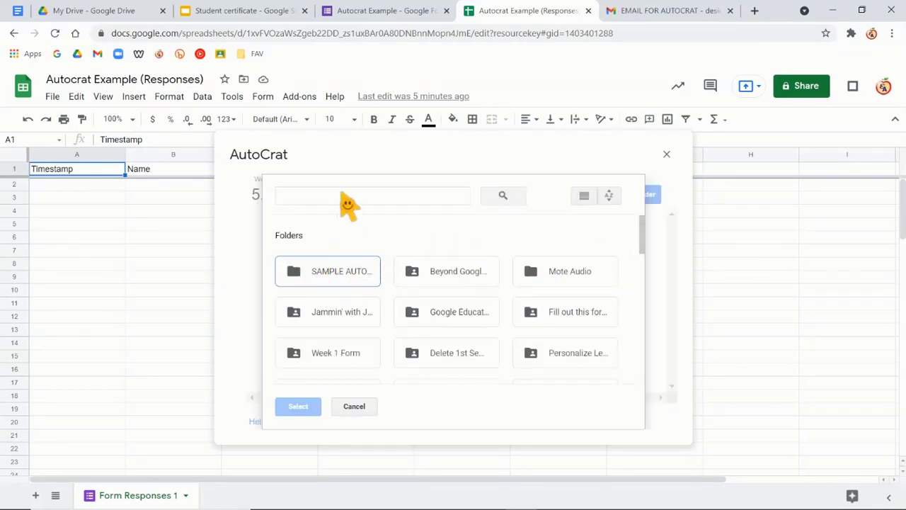
{"action": "type", "text": "sample"}
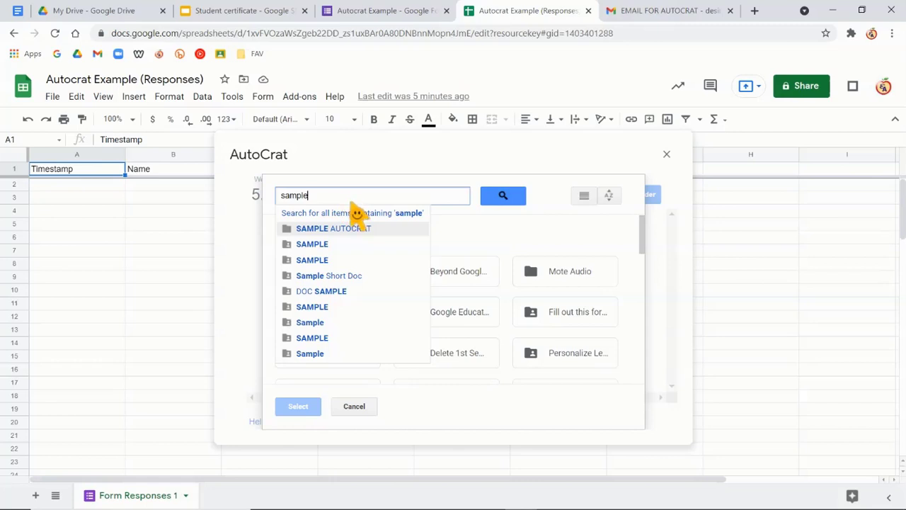
{"action": "type", "text": "autocrat"}
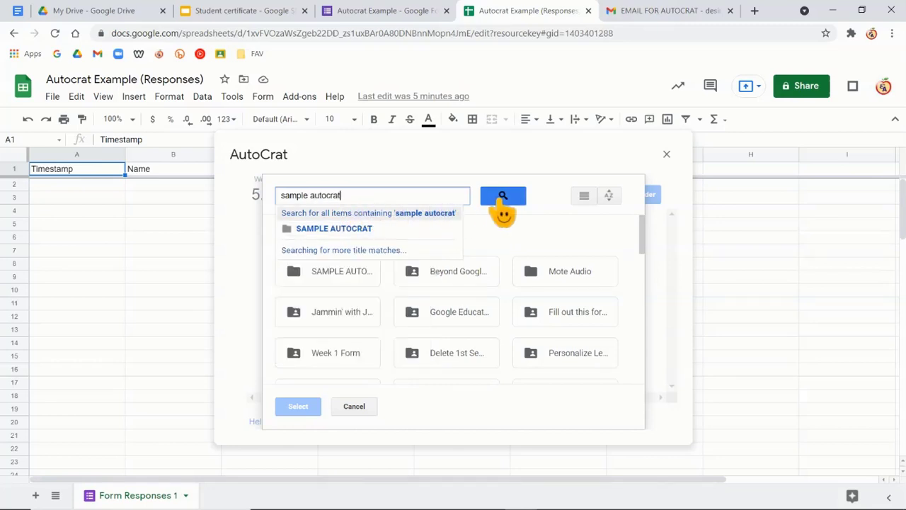
{"action": "left_click", "coordinate": [503, 203]}
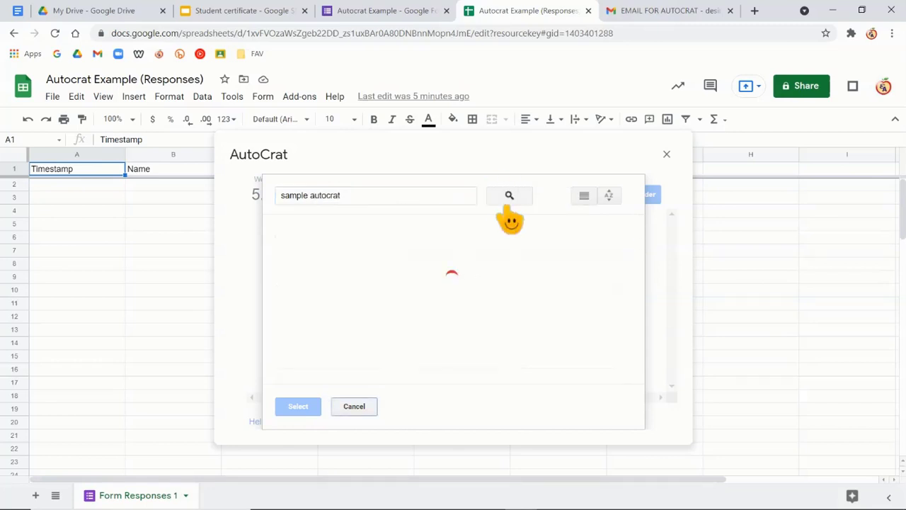
{"action": "left_click", "coordinate": [333, 281]}
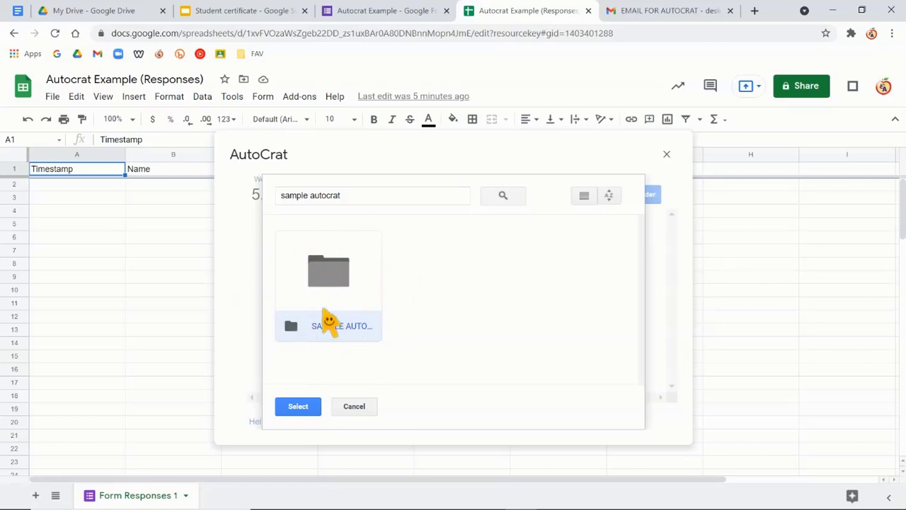
{"action": "left_click", "coordinate": [298, 407]}
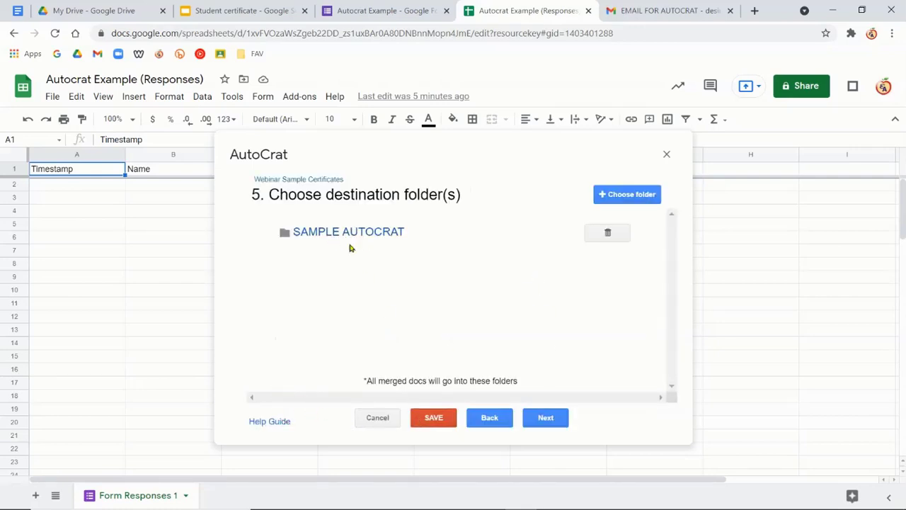
{"action": "left_click", "coordinate": [545, 418]}
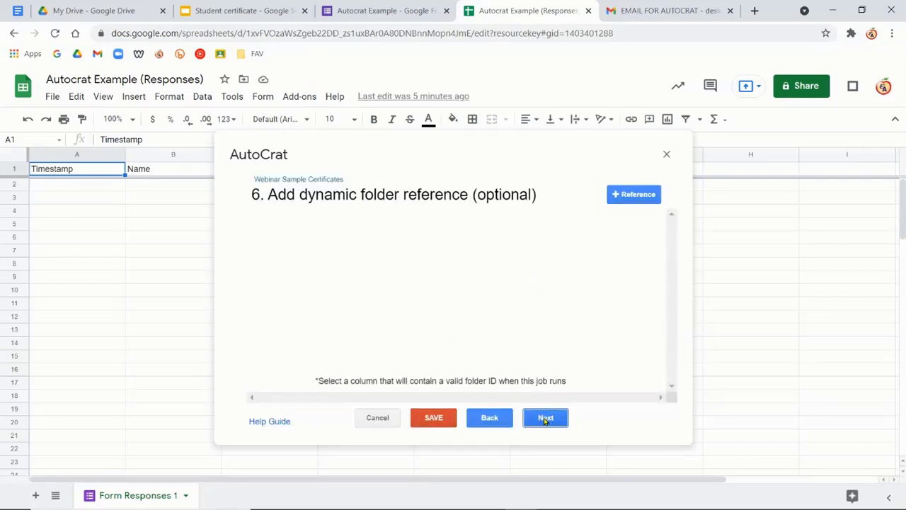
Skip the dynamic folder and merge condition steps and set Share doc to Yes
{"action": "left_click", "coordinate": [546, 419]}
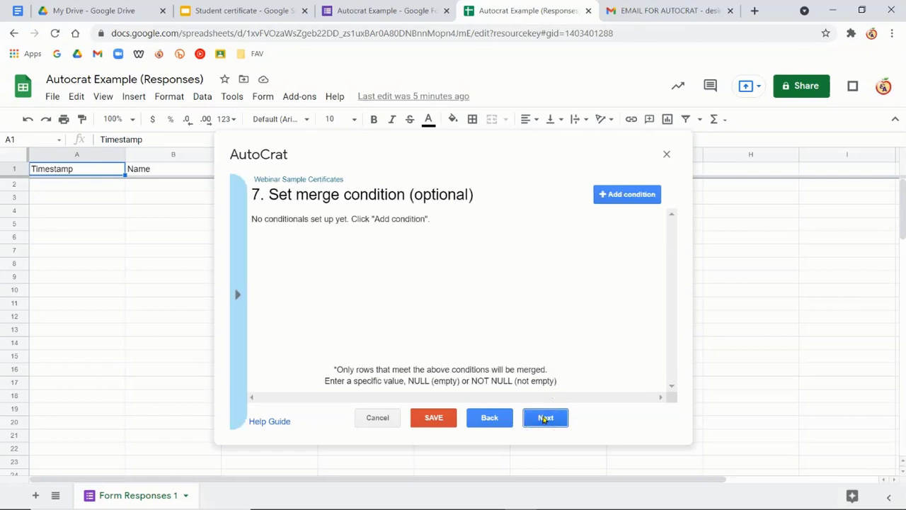
{"action": "left_click", "coordinate": [545, 419]}
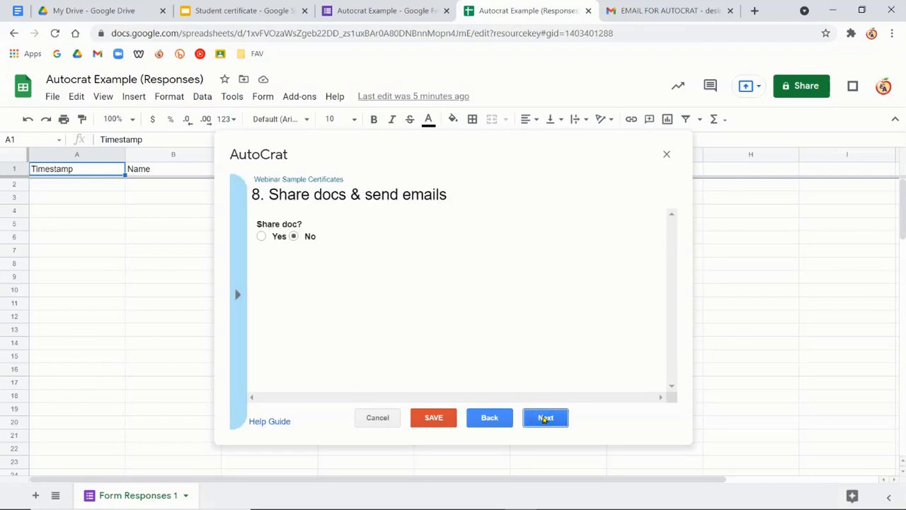
{"action": "left_click", "coordinate": [261, 237]}
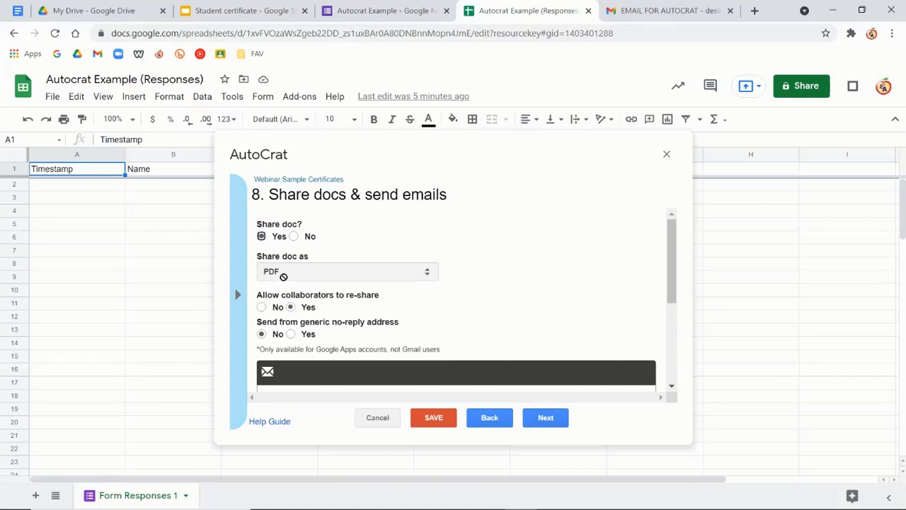
{"action": "scroll", "coordinate": [374, 293], "scroll_direction": "down", "scroll_amount": 3}
Paste the <<Email>> merge tag into the email's To field
{"action": "left_click", "coordinate": [300, 271]}
{"action": "left_click", "coordinate": [237, 294]}
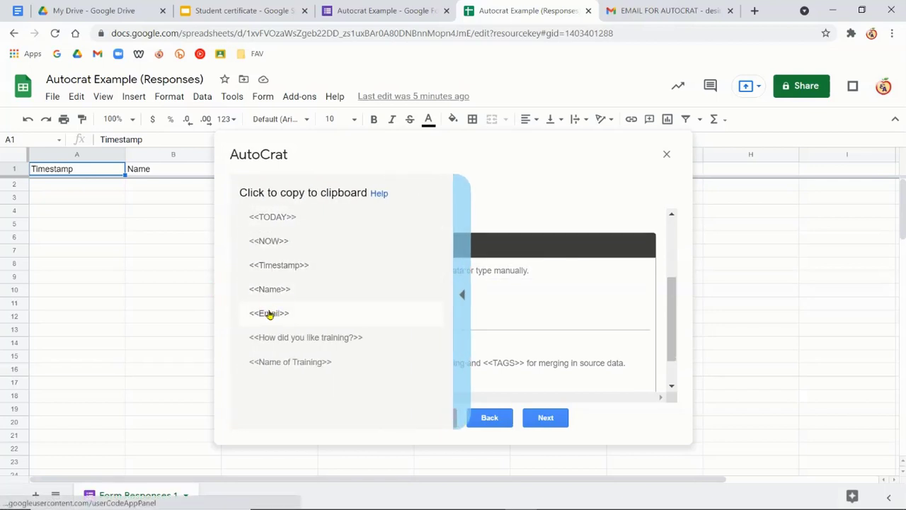
{"action": "left_click", "coordinate": [269, 314]}
{"action": "left_click", "coordinate": [319, 267]}
{"action": "right_click", "coordinate": [324, 272]}
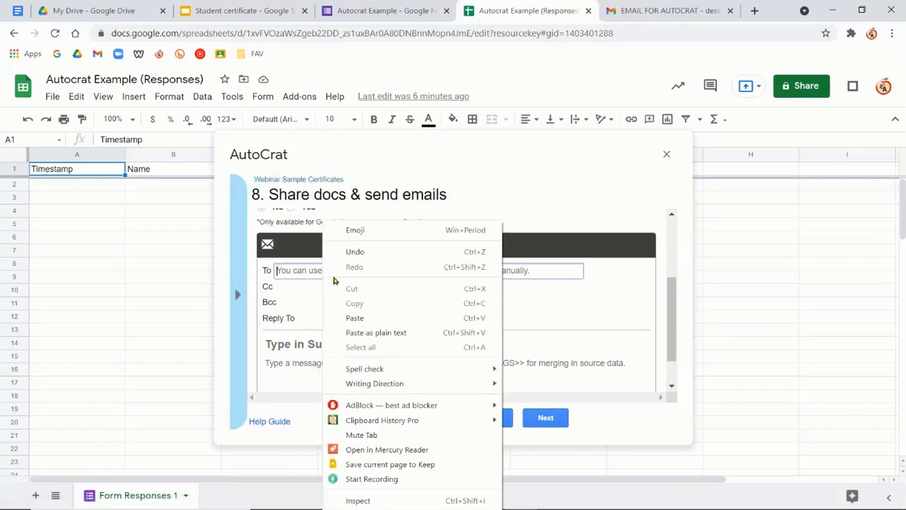
{"action": "left_click", "coordinate": [354, 318]}
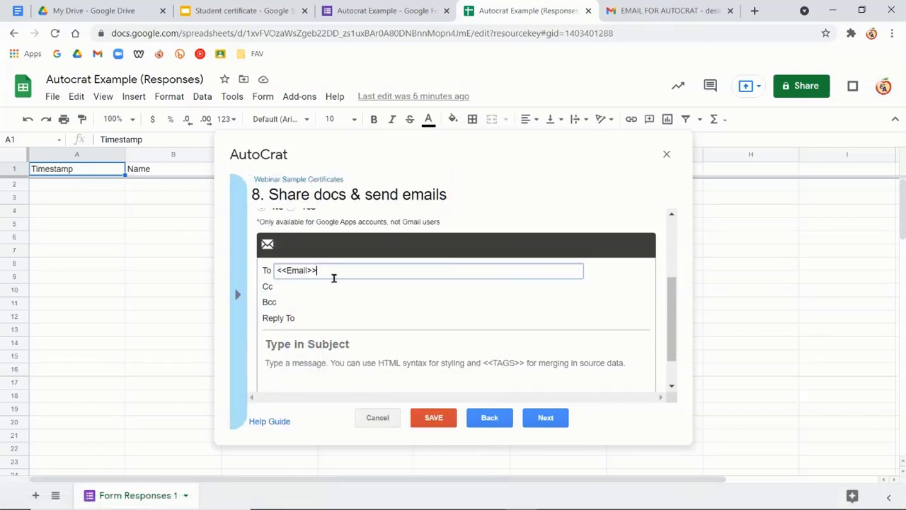
Make the subject '<<Name>>, Your Sample Webinar Certificate is Here'
{"action": "left_click", "coordinate": [238, 294]}
{"action": "left_click", "coordinate": [277, 293]}
{"action": "left_click", "coordinate": [324, 344]}
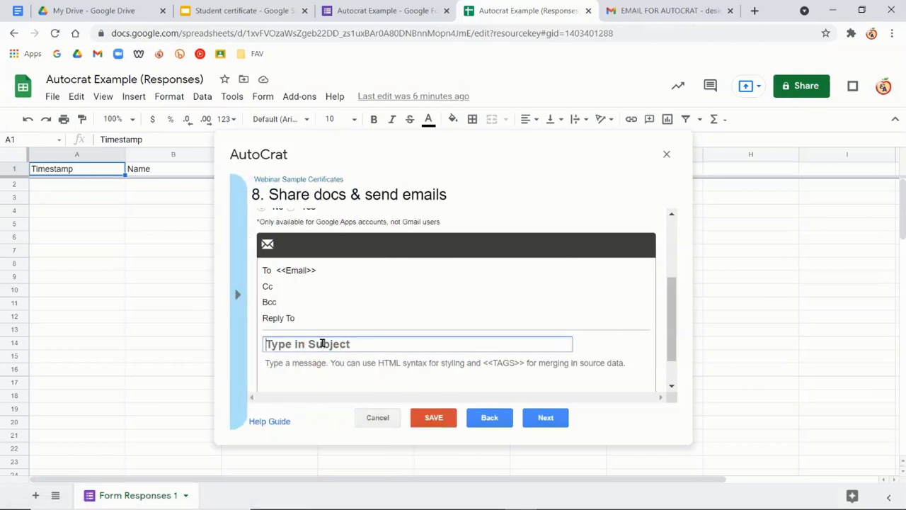
{"action": "right_click", "coordinate": [323, 345]}
{"action": "left_click", "coordinate": [368, 168]}
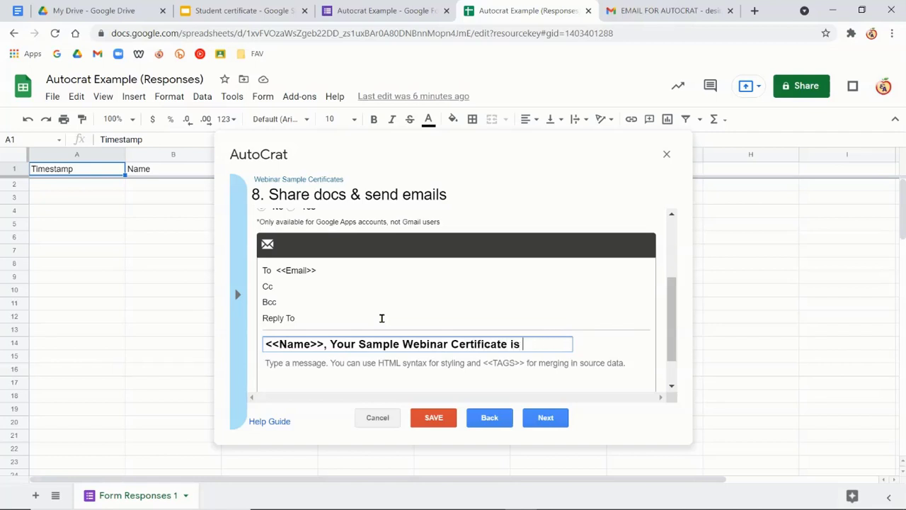
{"action": "scroll", "coordinate": [400, 322], "scroll_direction": "down", "scroll_amount": 1}
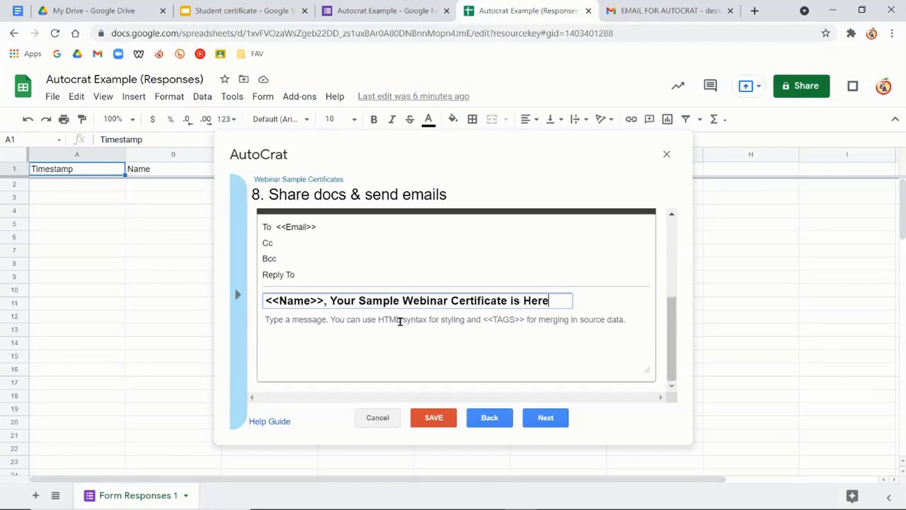
{"action": "left_click", "coordinate": [382, 327]}
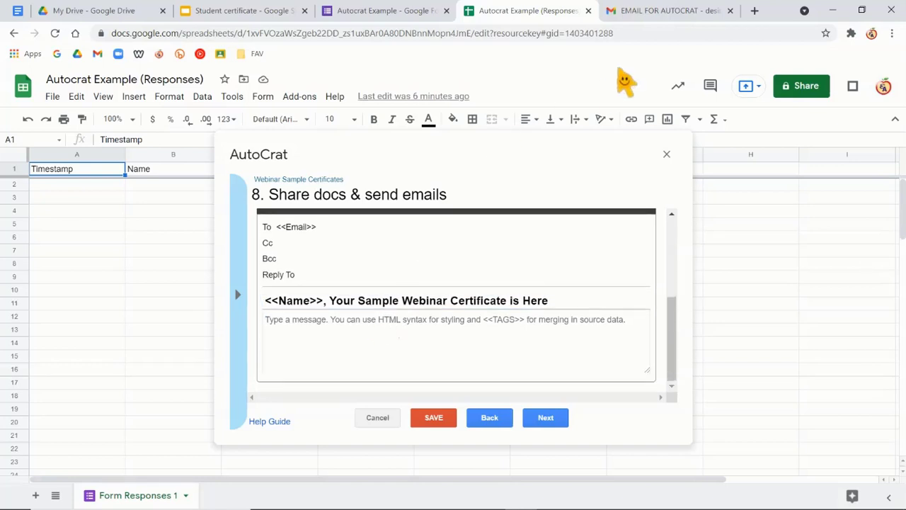
Switch to the EMAIL FOR AUTOCRAT message in Gmail and try selecting its text
{"action": "left_click", "coordinate": [647, 11]}
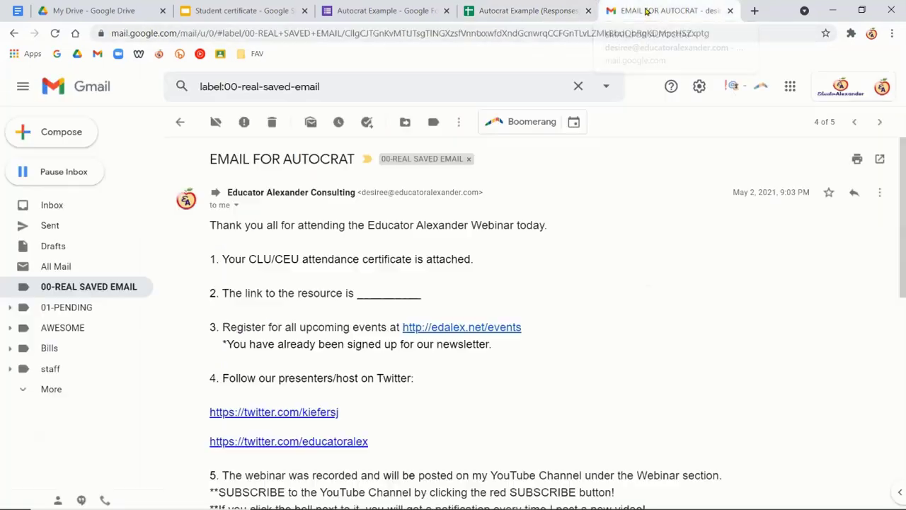
{"action": "scroll", "coordinate": [570, 324], "scroll_direction": "down", "scroll_amount": 1}
{"action": "scroll", "coordinate": [570, 325], "scroll_direction": "down", "scroll_amount": 3}
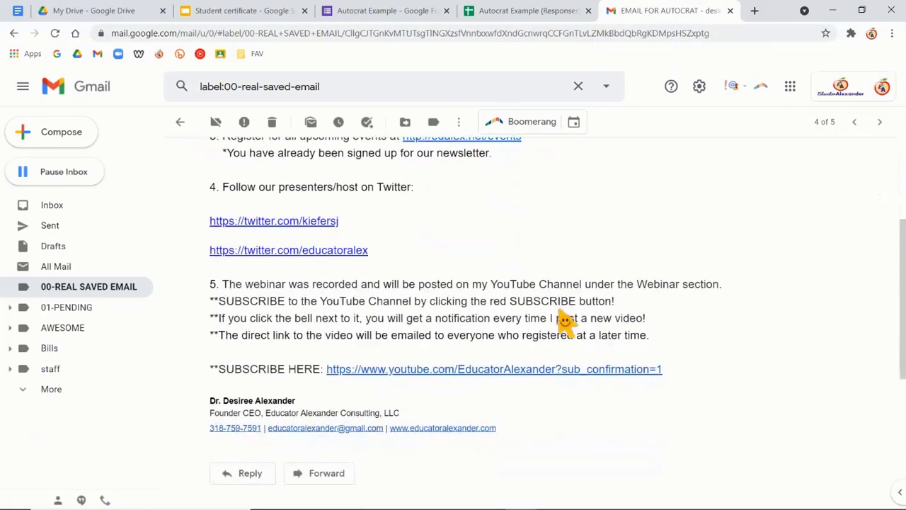
{"action": "mouse_move", "coordinate": [521, 445]}
{"action": "left_mouse_down"}
{"action": "mouse_move", "coordinate": [449, 336]}
{"action": "mouse_move", "coordinate": [360, 290]}
{"action": "mouse_move", "coordinate": [370, 290]}
{"action": "mouse_move", "coordinate": [237, 239]}
{"action": "mouse_move", "coordinate": [191, 202]}
{"action": "left_mouse_up"}
{"action": "left_click", "coordinate": [193, 204]}
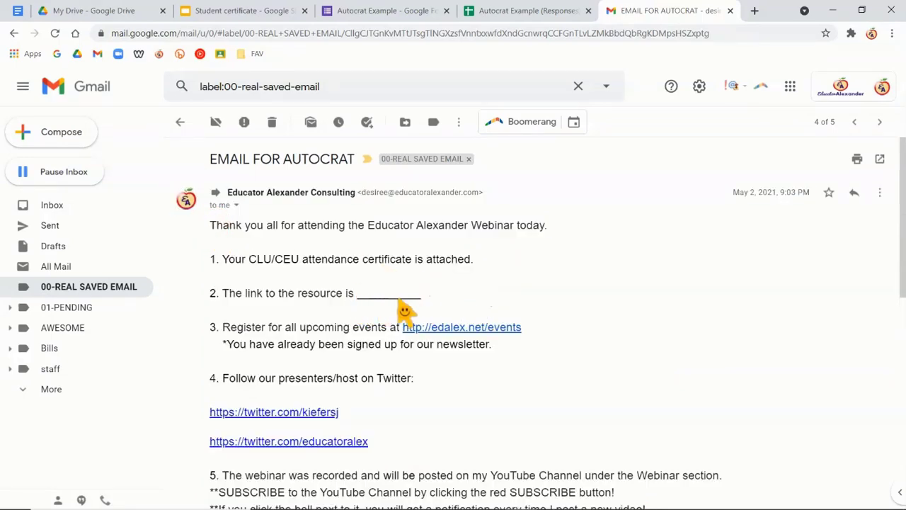
{"action": "scroll", "coordinate": [318, 386], "scroll_direction": "down", "scroll_amount": 2}
{"action": "scroll", "coordinate": [337, 318], "scroll_direction": "down", "scroll_amount": 3}
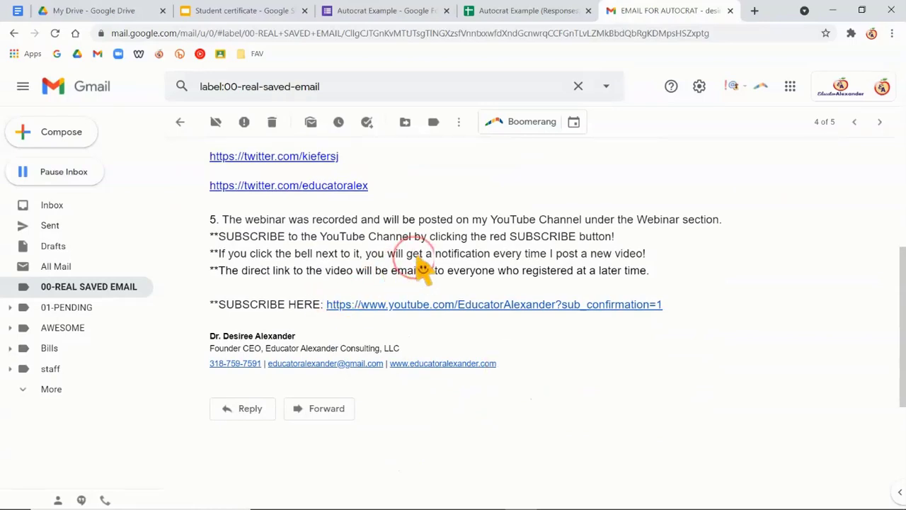
{"action": "key", "text": "ctrl+a"}
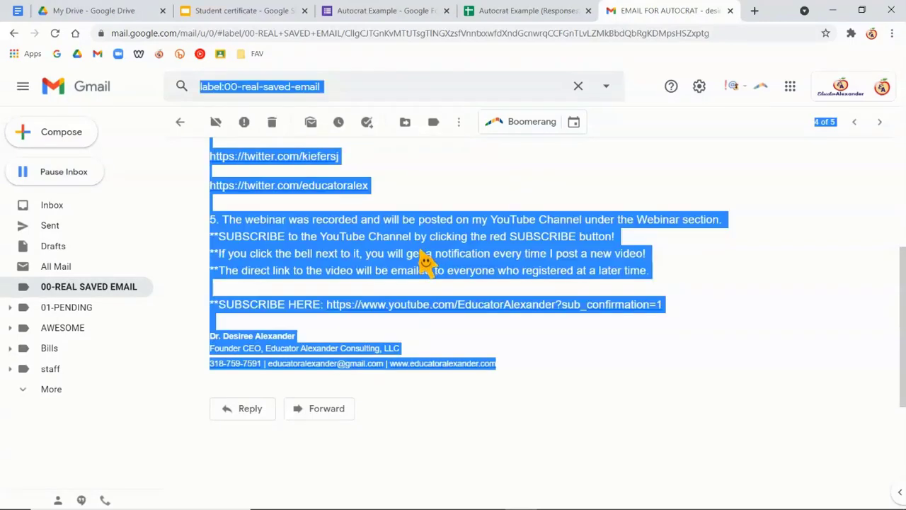
{"action": "scroll", "coordinate": [421, 272], "scroll_direction": "up", "scroll_amount": 5}
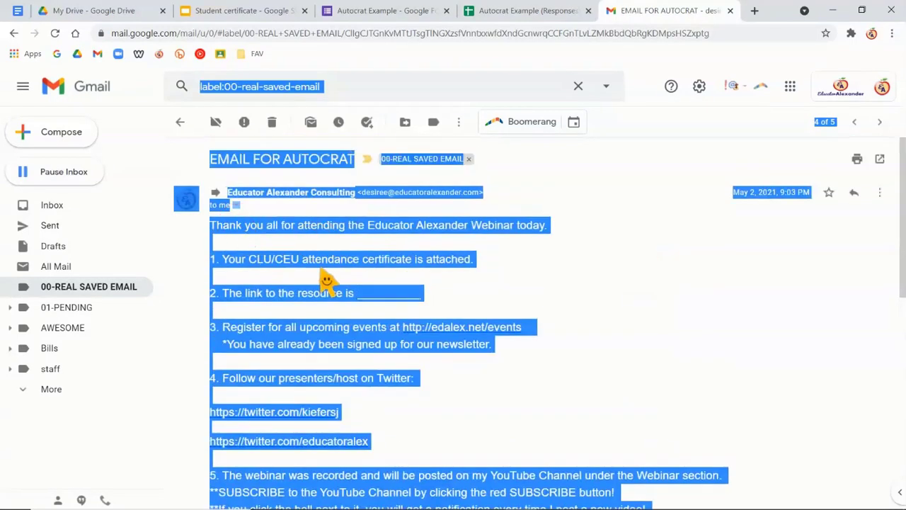
{"action": "left_click", "coordinate": [591, 378], "text": "shift"}
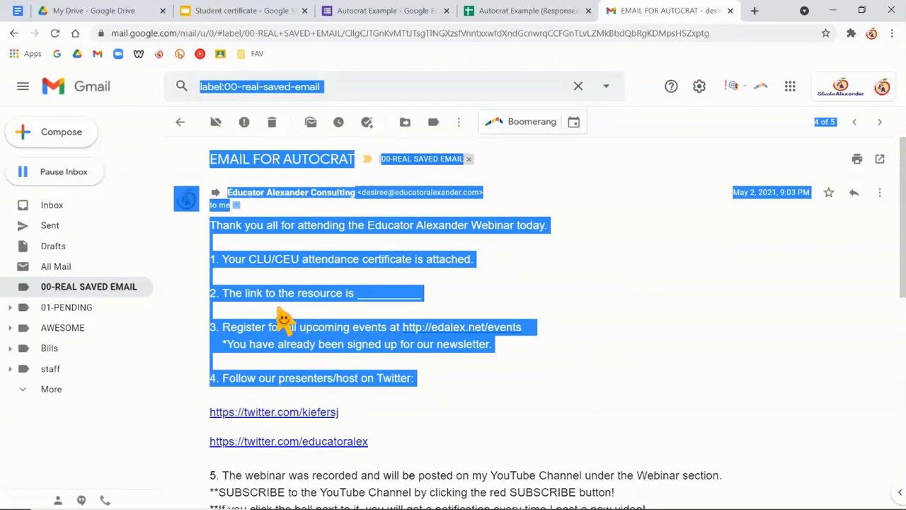
{"action": "left_click", "coordinate": [427, 412]}
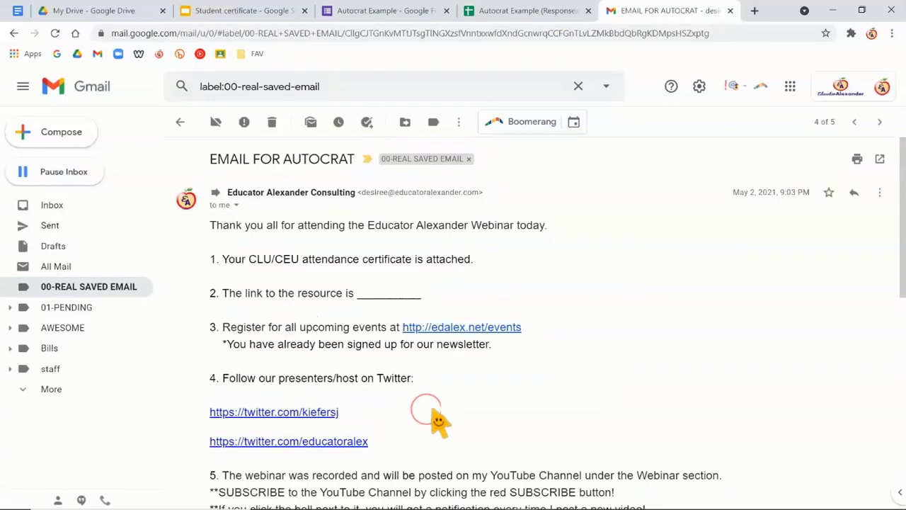
Select the message from the 'Thank you all' line through the signature and copy it
{"action": "triple_click", "coordinate": [206, 225]}
{"action": "scroll", "coordinate": [443, 327], "scroll_direction": "down", "scroll_amount": 1}
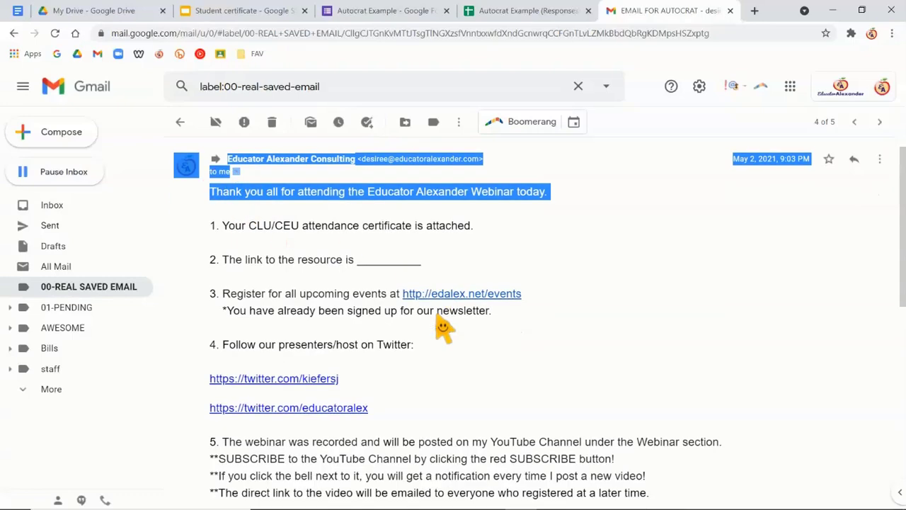
{"action": "scroll", "coordinate": [460, 325], "scroll_direction": "down", "scroll_amount": 5}
{"action": "scroll", "coordinate": [496, 324], "scroll_direction": "up", "scroll_amount": 1}
{"action": "mouse_move", "coordinate": [507, 312]}
{"action": "left_mouse_down"}
{"action": "mouse_move", "coordinate": [366, 283]}
{"action": "mouse_move", "coordinate": [257, 238]}
{"action": "mouse_move", "coordinate": [220, 238]}
{"action": "left_mouse_up"}
{"action": "scroll", "coordinate": [257, 243], "scroll_direction": "up", "scroll_amount": 5}
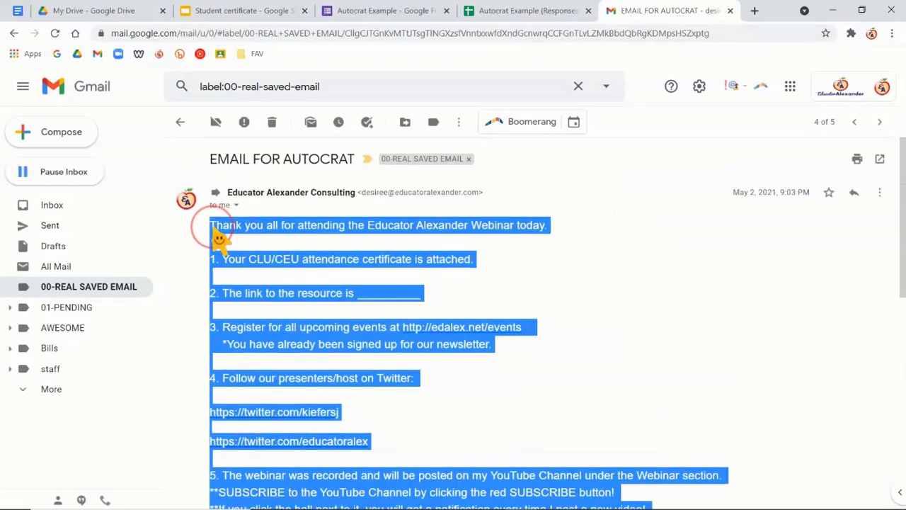
{"action": "right_click", "coordinate": [237, 241]}
{"action": "left_click", "coordinate": [281, 236]}
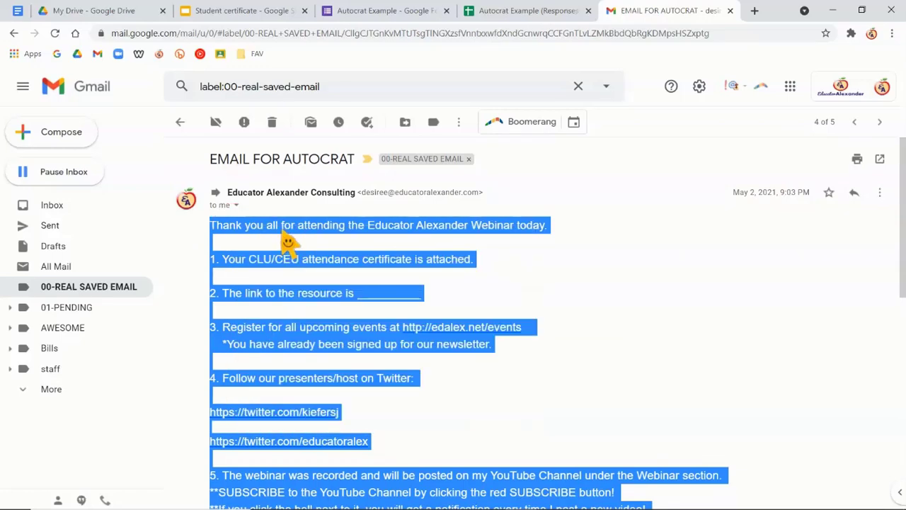
Paste the copied Gmail thank-you text into AutoCrat's message body and advance to job triggers
{"action": "left_click", "coordinate": [546, 11]}
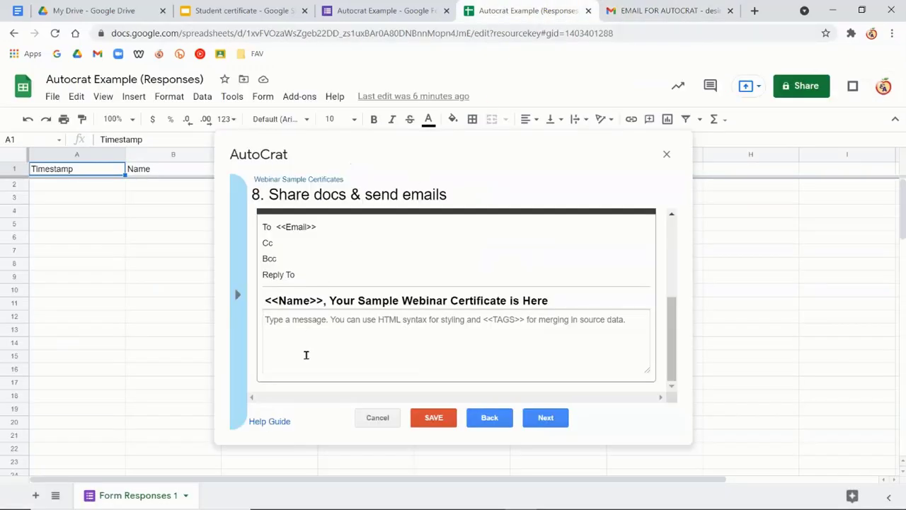
{"action": "right_click", "coordinate": [314, 330]}
{"action": "left_click", "coordinate": [346, 135]}
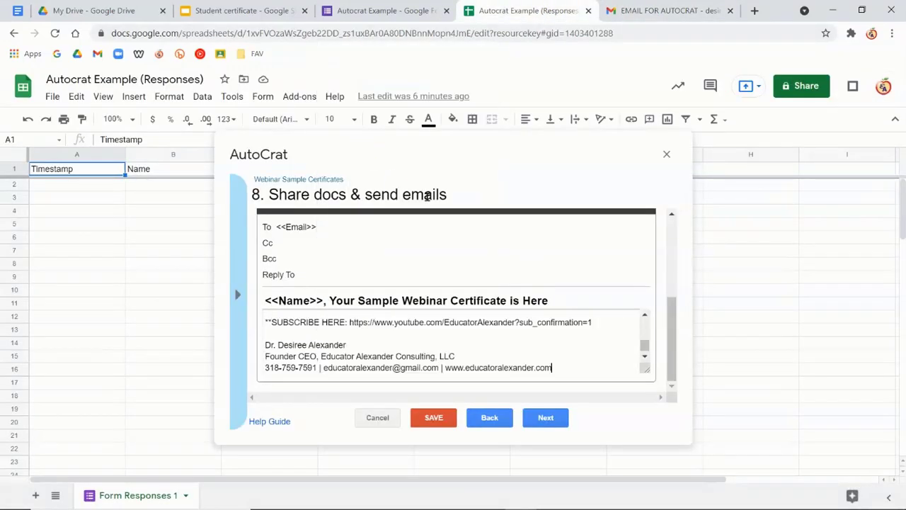
{"action": "left_click_drag", "start_coordinate": [645, 350], "coordinate": [645, 323]}
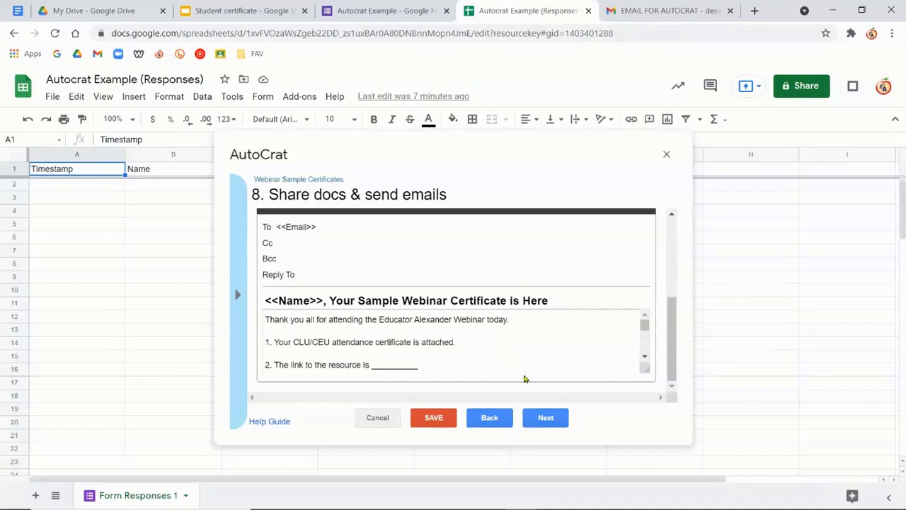
{"action": "left_click", "coordinate": [547, 418]}
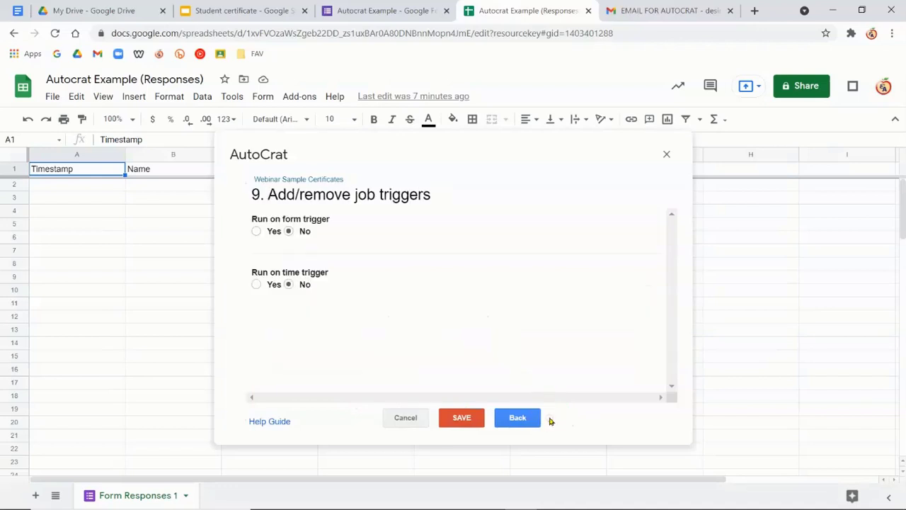
Enable Run on form trigger, confirm it, and save the Webinar Sample Certificates job
{"action": "left_click", "coordinate": [257, 231]}
{"action": "left_click", "coordinate": [644, 298]}
{"action": "left_click", "coordinate": [461, 418]}
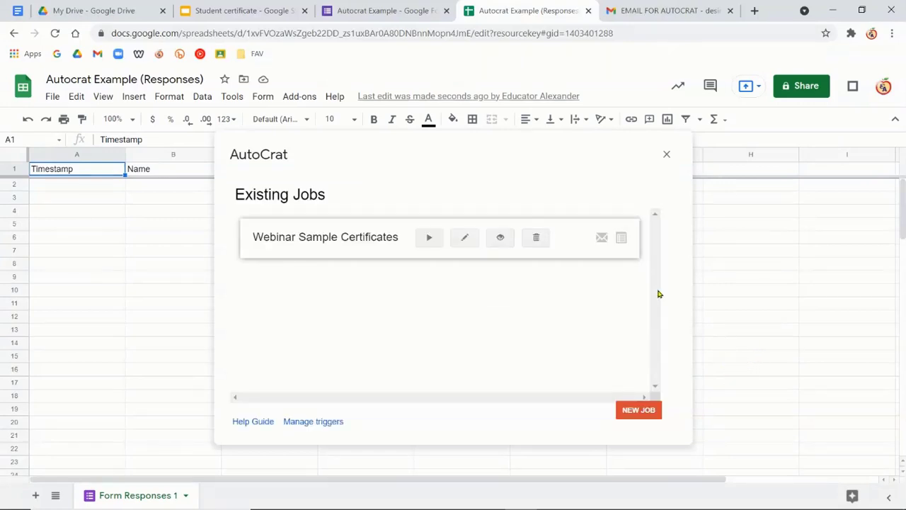
Close AutoCrat, go to the Autocrat Example form's questions, and open its live preview
{"action": "left_click", "coordinate": [666, 154]}
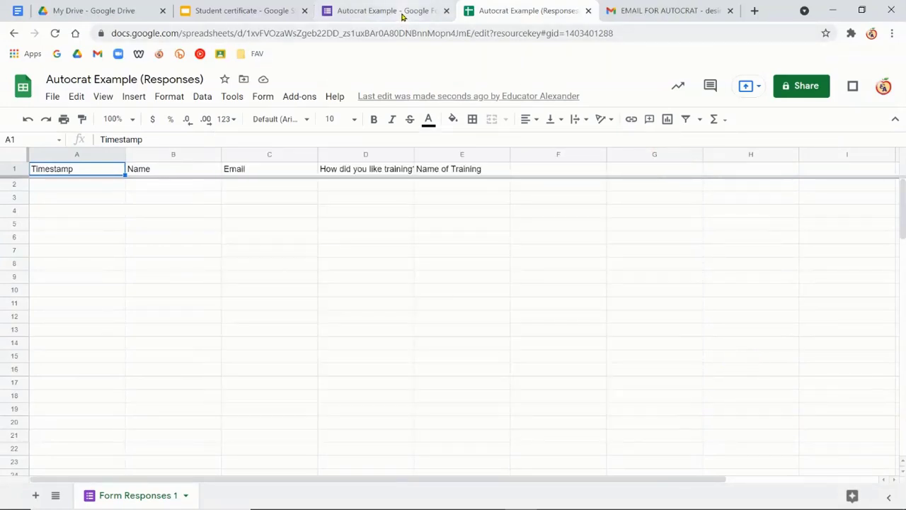
{"action": "left_click", "coordinate": [402, 16]}
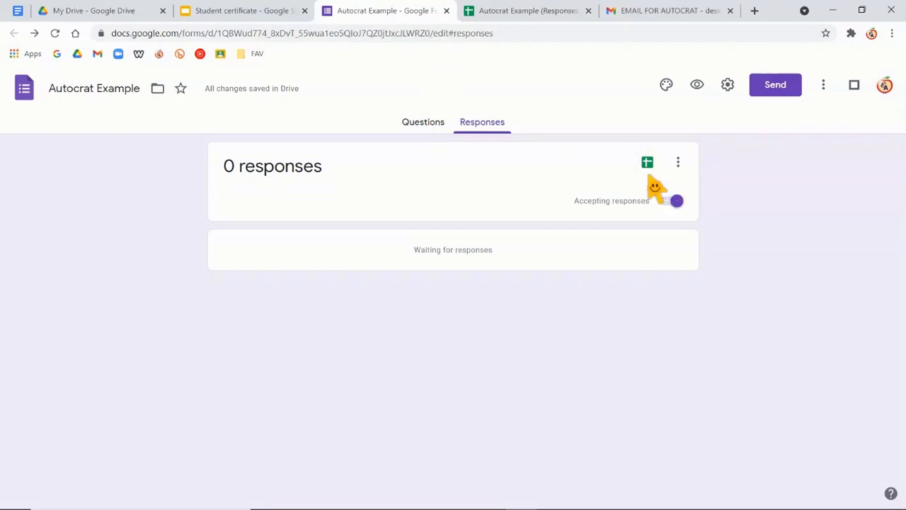
{"action": "left_click", "coordinate": [422, 123]}
{"action": "left_click", "coordinate": [301, 292]}
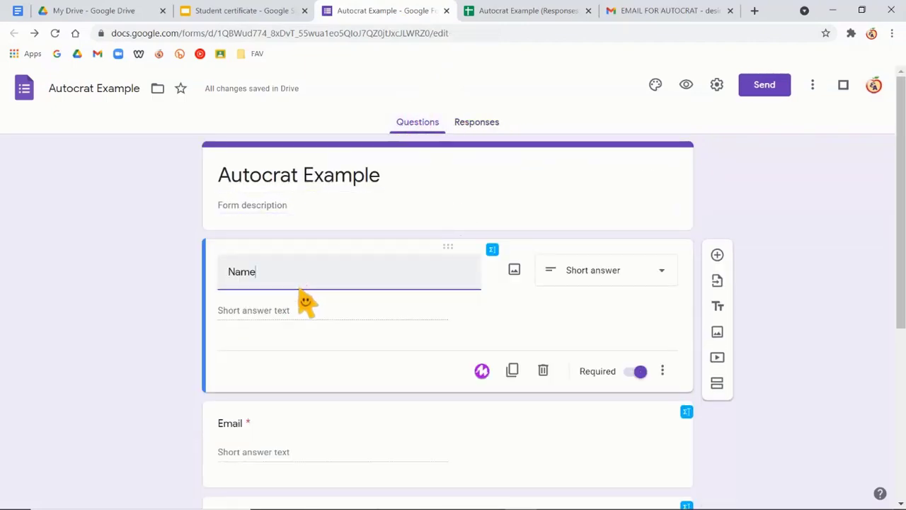
{"action": "left_click", "coordinate": [687, 88]}
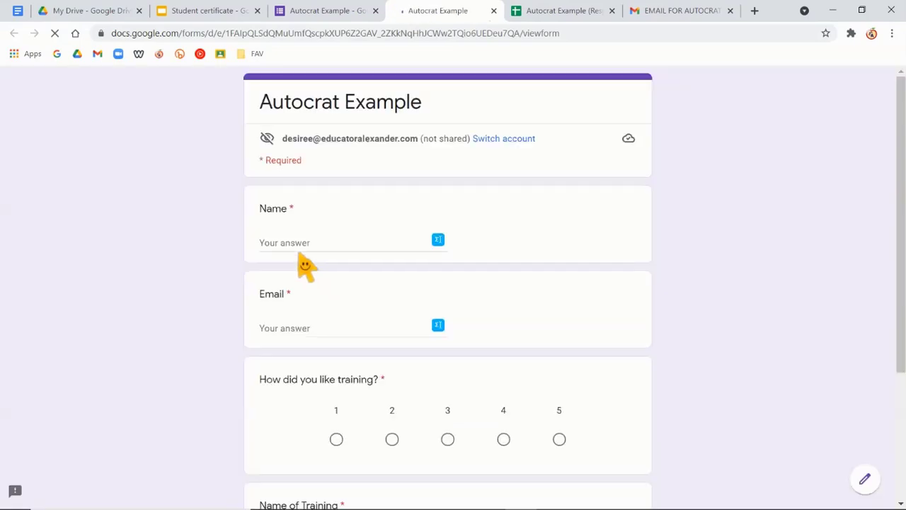
Enter the respondent's name and e-mail, rate 5, choose Training 1, and submit the form
{"action": "left_click", "coordinate": [292, 245]}
{"action": "type", "text": "Desiree"}
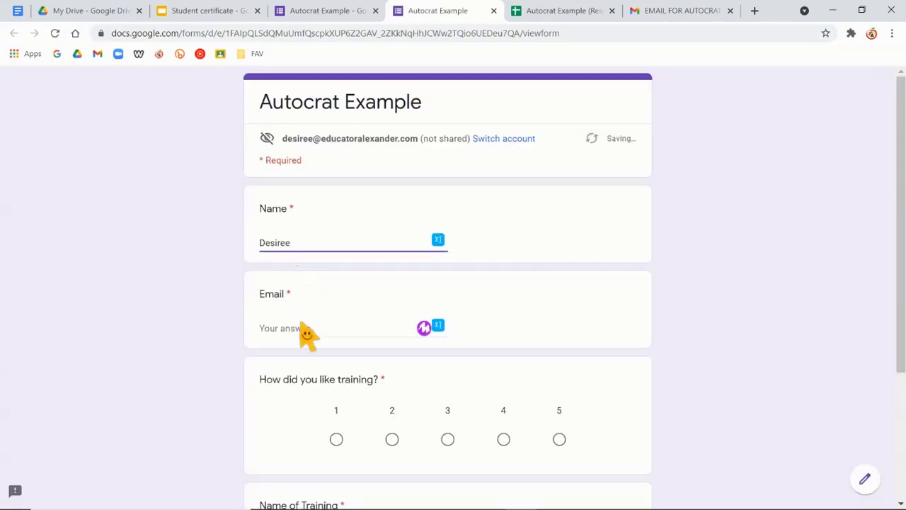
{"action": "left_click", "coordinate": [303, 335]}
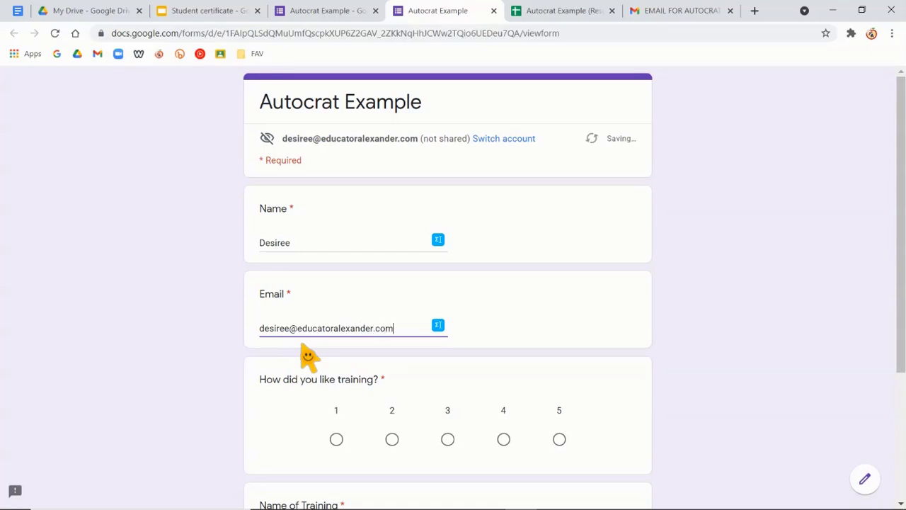
{"action": "scroll", "coordinate": [446, 475], "scroll_direction": "down", "scroll_amount": 2}
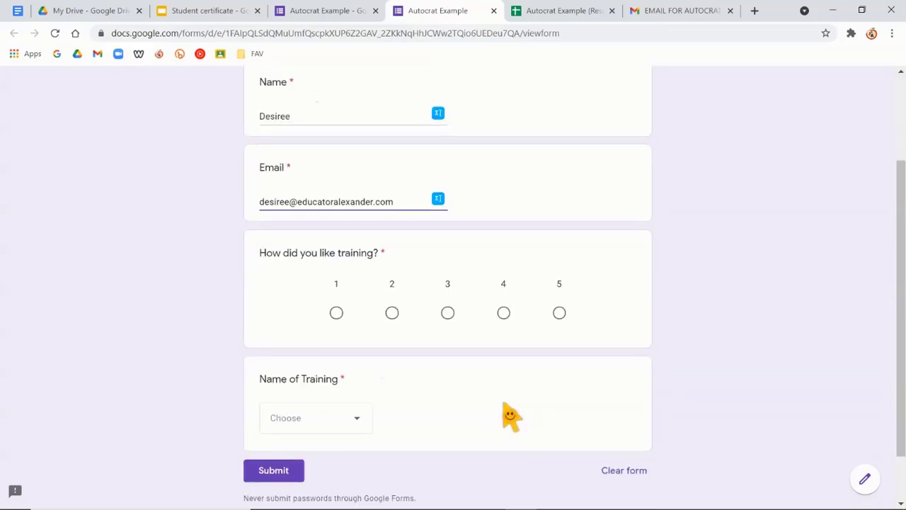
{"action": "left_click", "coordinate": [559, 312]}
{"action": "left_click", "coordinate": [344, 419]}
{"action": "left_click", "coordinate": [307, 425]}
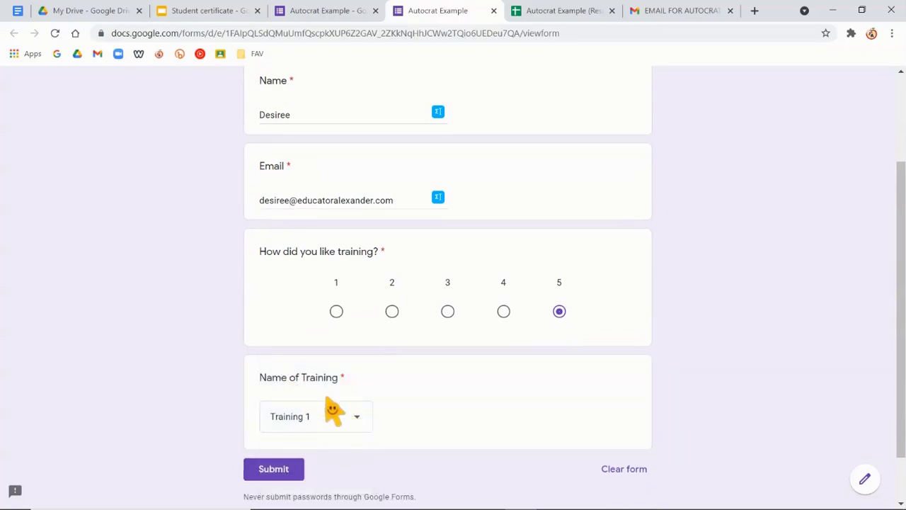
{"action": "scroll", "coordinate": [319, 396], "scroll_direction": "down", "scroll_amount": 1}
{"action": "left_click", "coordinate": [312, 364]}
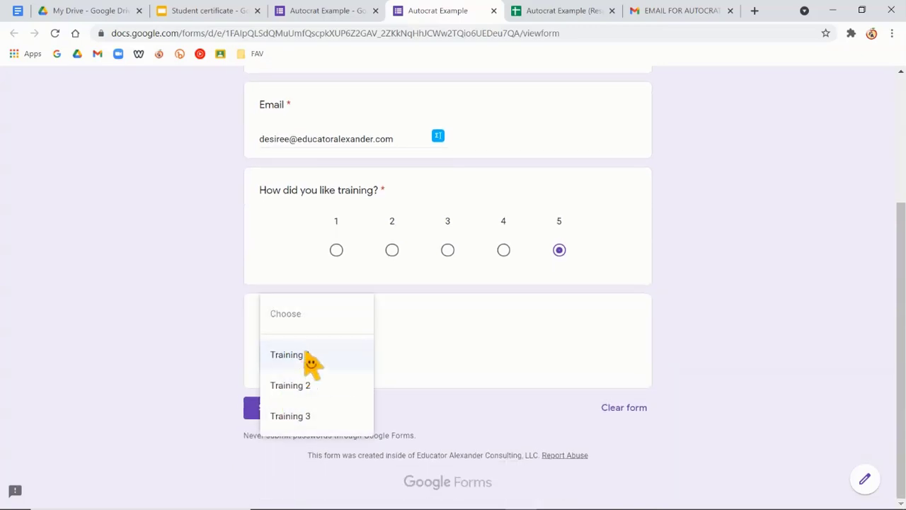
{"action": "left_click", "coordinate": [312, 364]}
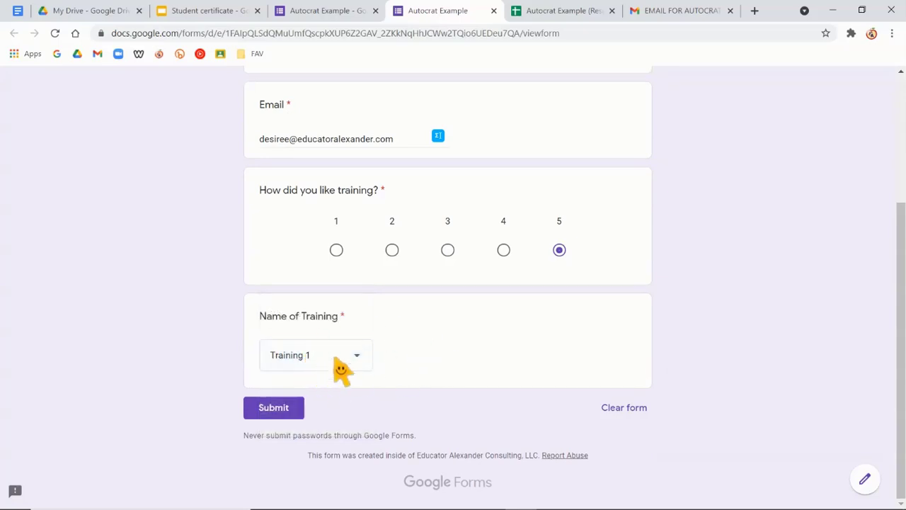
{"action": "left_click", "coordinate": [285, 413]}
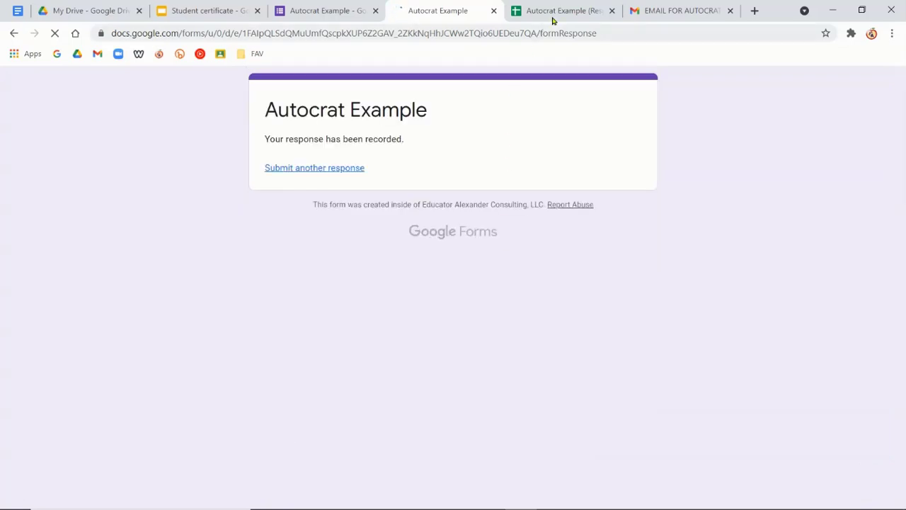
In the Autocrat Example (Responses) sheet, check row 2's merged doc ID, URL, link and status
{"action": "left_click", "coordinate": [555, 10]}
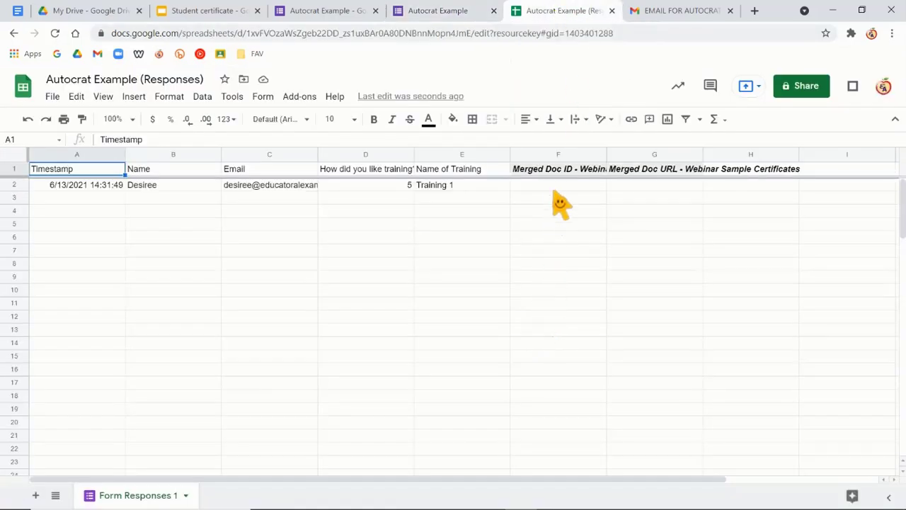
{"action": "left_click", "coordinate": [602, 479]}
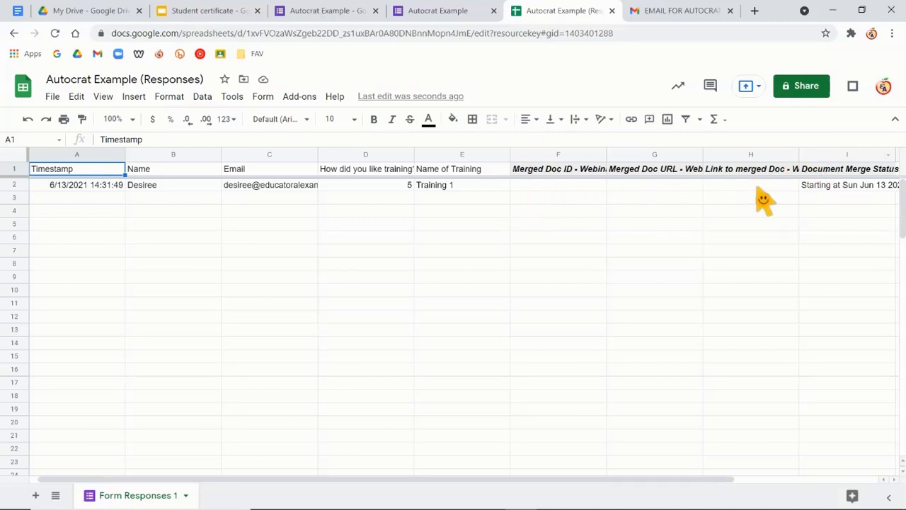
{"action": "left_click", "coordinate": [344, 471]}
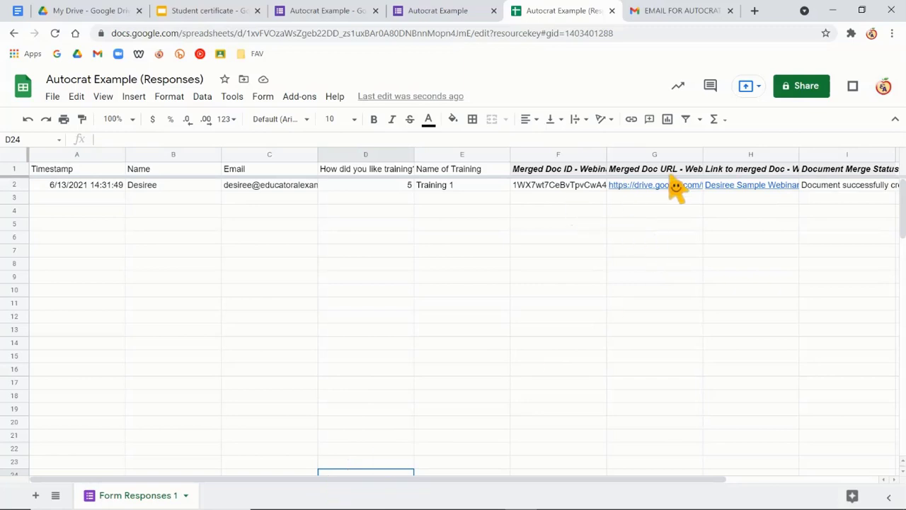
Open the Sample Webinar Certificate email in the Gmail inbox and scroll to its PDF attachment
{"action": "left_click", "coordinate": [675, 12]}
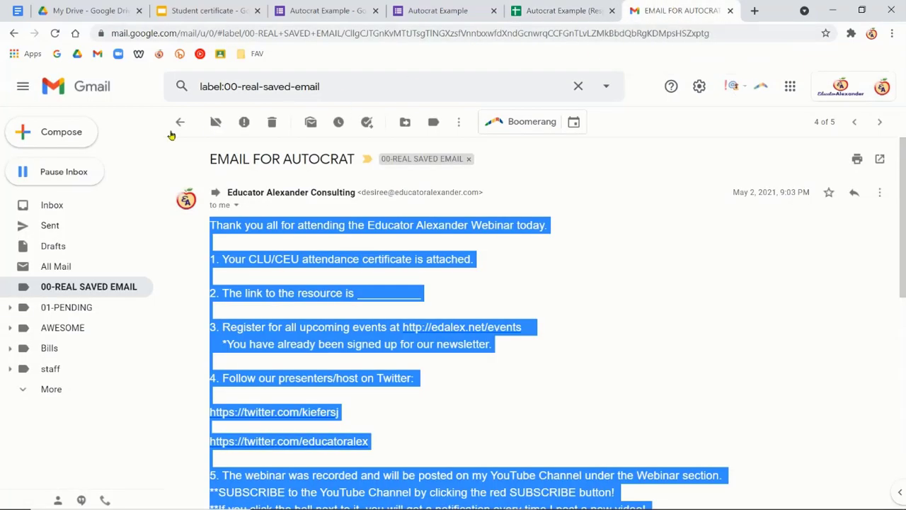
{"action": "left_click", "coordinate": [25, 204]}
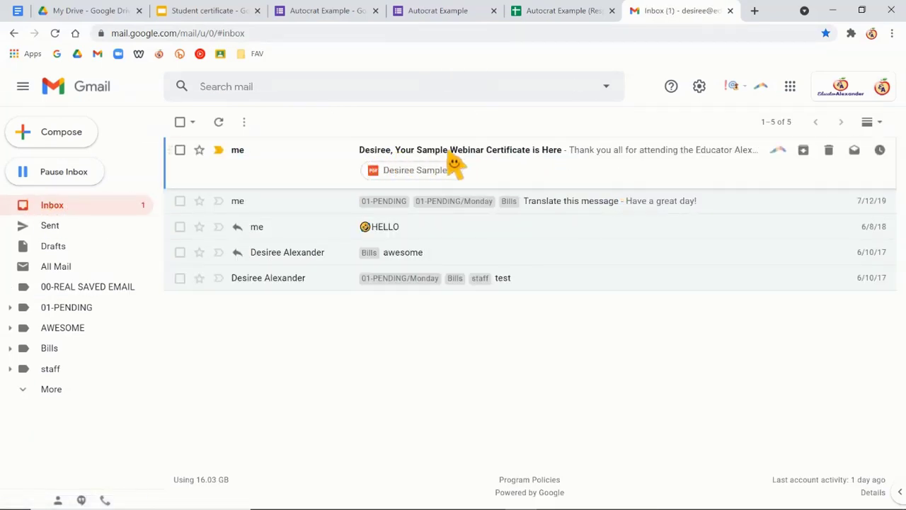
{"action": "left_click", "coordinate": [497, 159]}
{"action": "scroll", "coordinate": [429, 238], "scroll_direction": "down", "scroll_amount": 3}
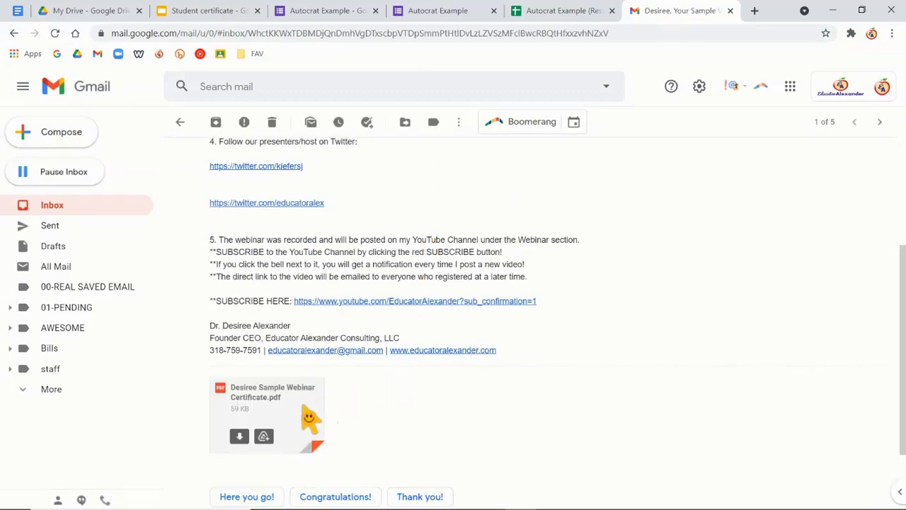
Preview the attached certificate PDF showing the merged name and Training 1, then close it
{"action": "left_click", "coordinate": [306, 418]}
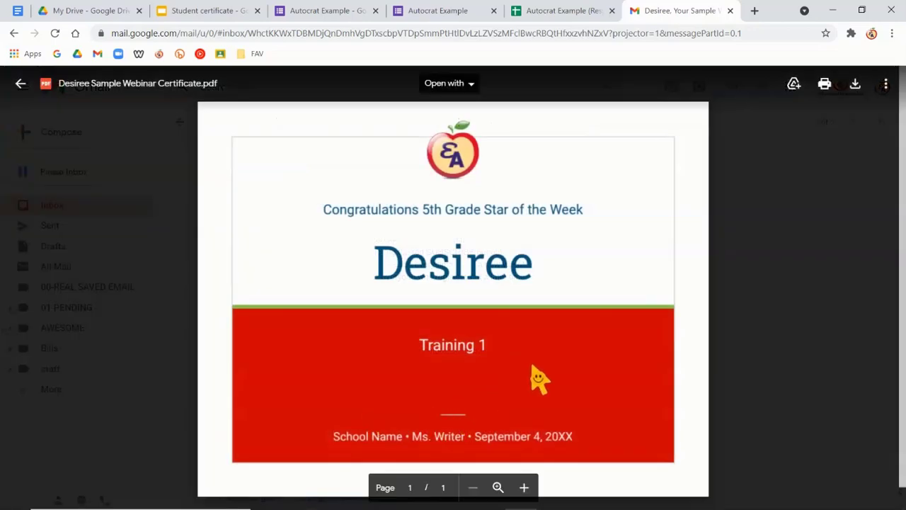
{"action": "left_click", "coordinate": [414, 340]}
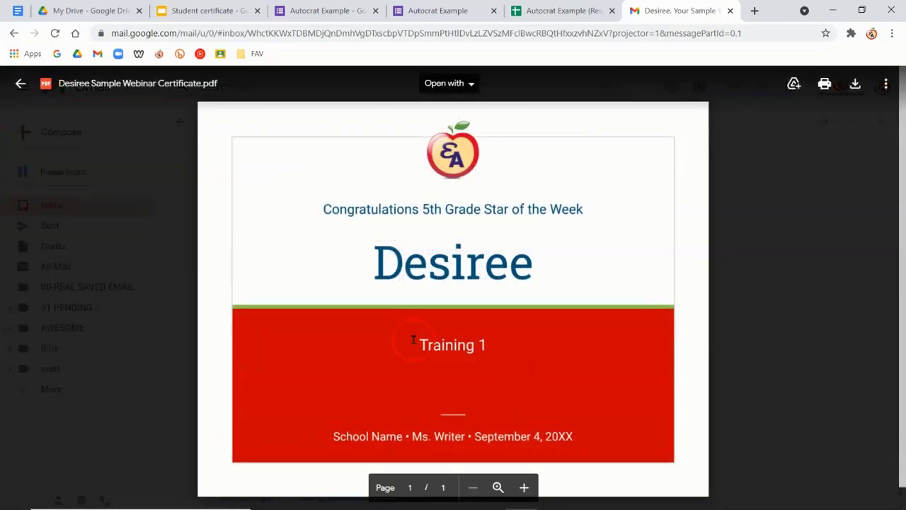
{"action": "left_click", "coordinate": [20, 84]}
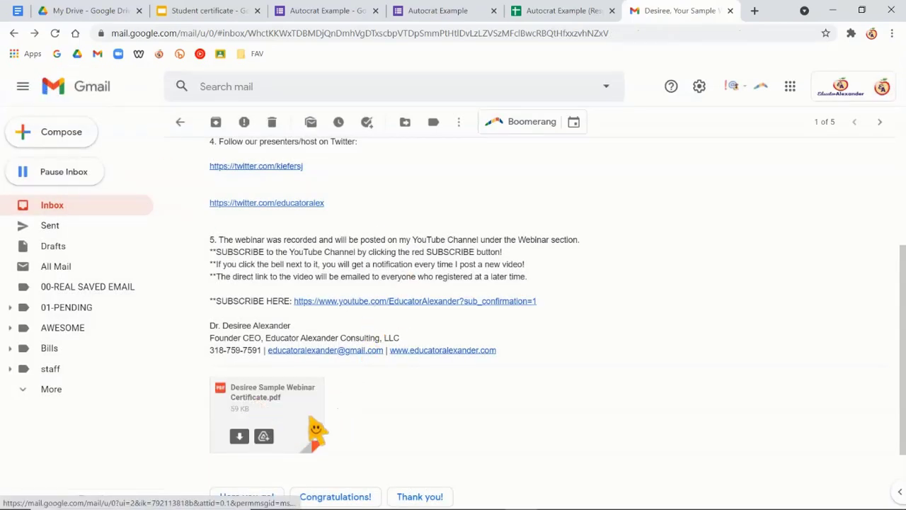
Scroll through the email and return to the Autocrat Example (Responses) spreadsheet
{"action": "scroll", "coordinate": [382, 436], "scroll_direction": "up", "scroll_amount": 1}
{"action": "scroll", "coordinate": [344, 348], "scroll_direction": "up", "scroll_amount": 2}
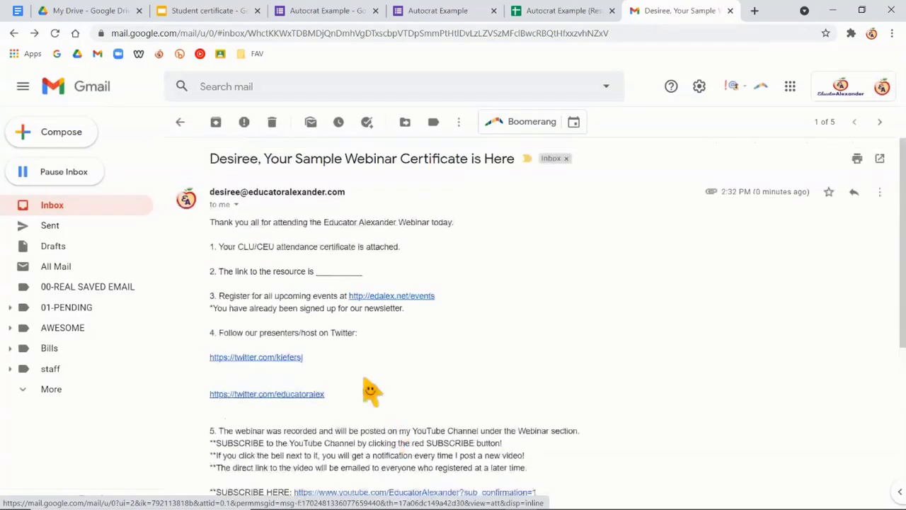
{"action": "scroll", "coordinate": [370, 245], "scroll_direction": "down", "scroll_amount": 2}
{"action": "scroll", "coordinate": [372, 250], "scroll_direction": "up", "scroll_amount": 1}
{"action": "scroll", "coordinate": [371, 249], "scroll_direction": "down", "scroll_amount": 1}
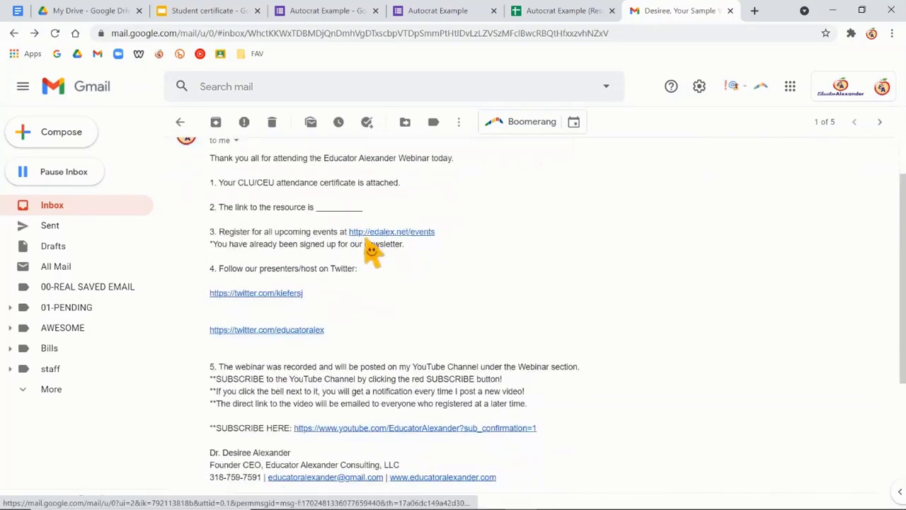
{"action": "key", "text": "ctrl+shift+Tab"}
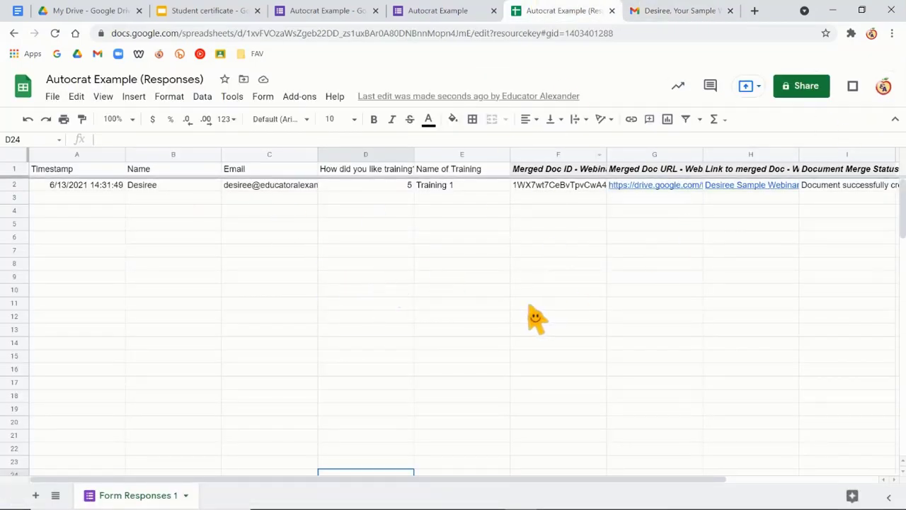
Delete row 2 with the test response, leaving only the header row
{"action": "left_click", "coordinate": [14, 185]}
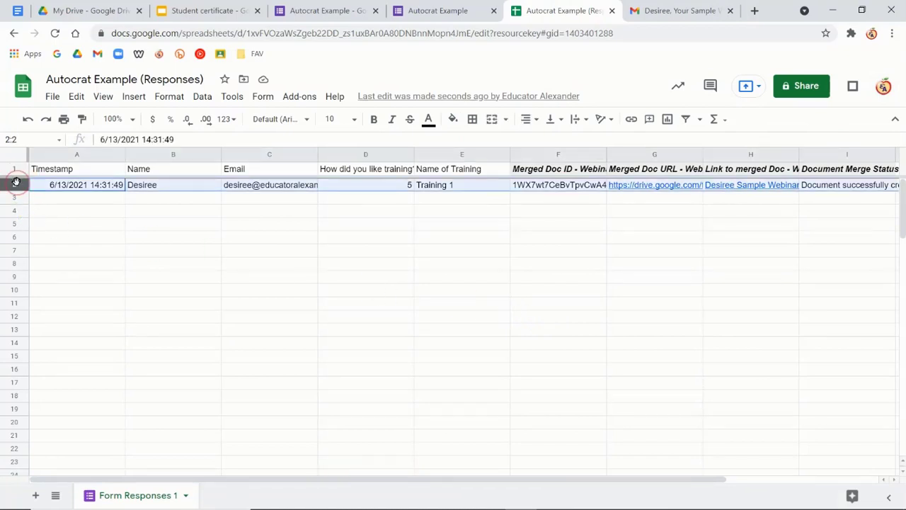
{"action": "right_click", "coordinate": [83, 194]}
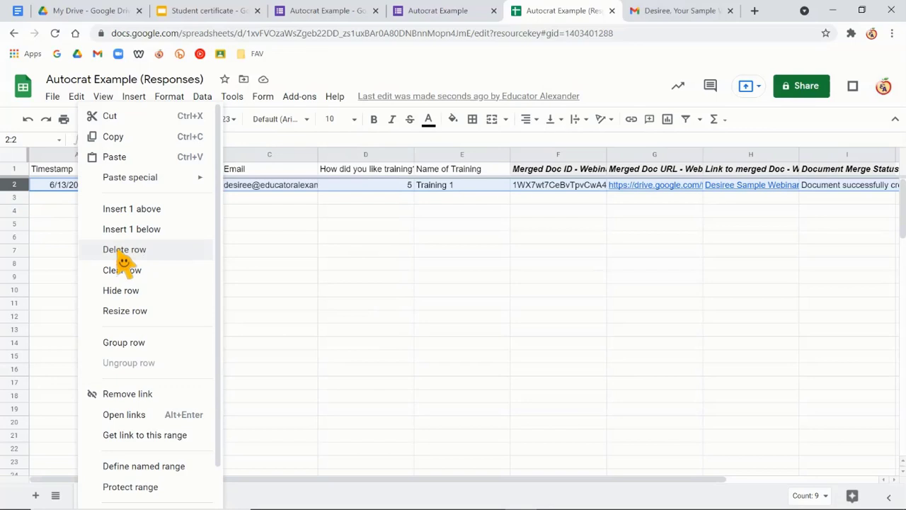
{"action": "left_click", "coordinate": [124, 249]}
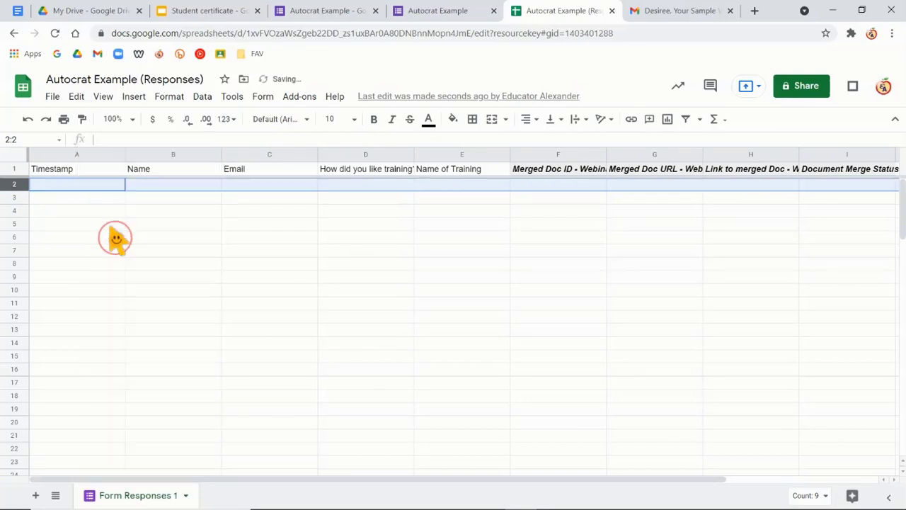
{"action": "left_click", "coordinate": [448, 12]}
Delete all responses from the Autocrat Example form so it shows 0 responses
{"action": "left_click", "coordinate": [330, 10]}
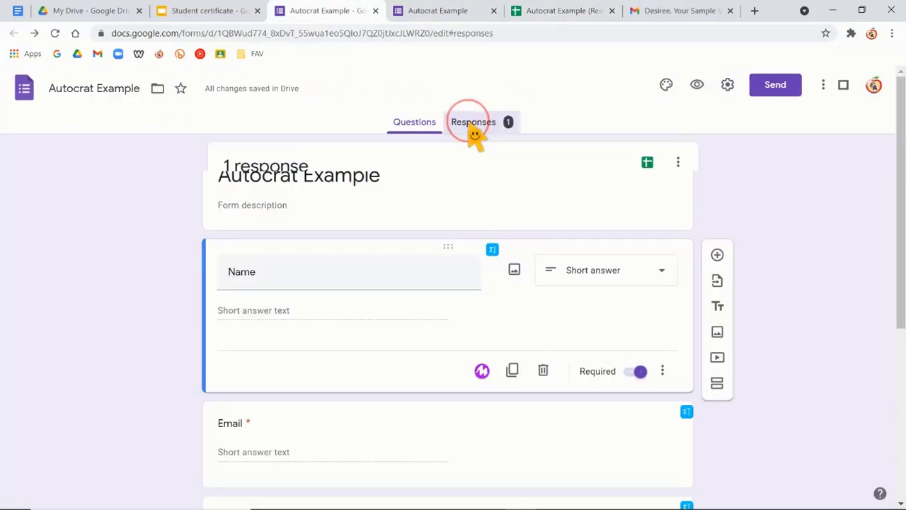
{"action": "left_click", "coordinate": [470, 126]}
{"action": "left_click", "coordinate": [676, 165]}
{"action": "left_click", "coordinate": [521, 345]}
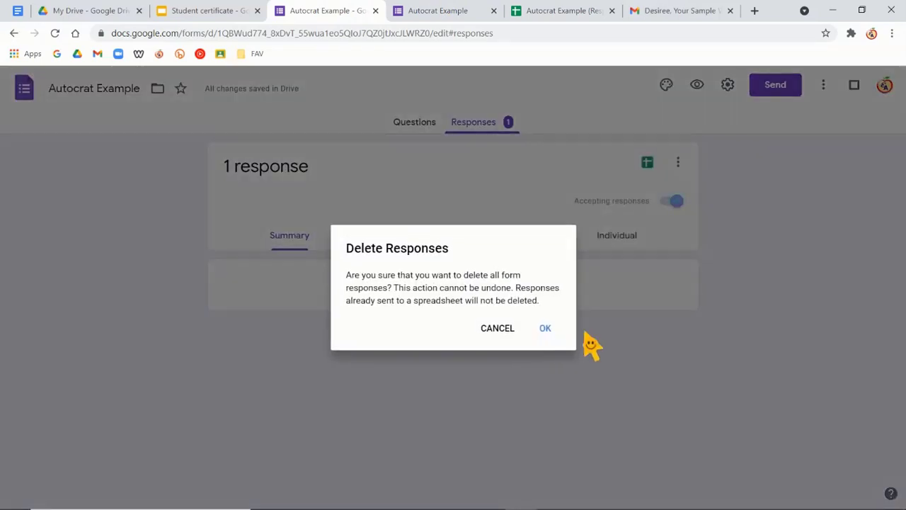
{"action": "left_click", "coordinate": [545, 329]}
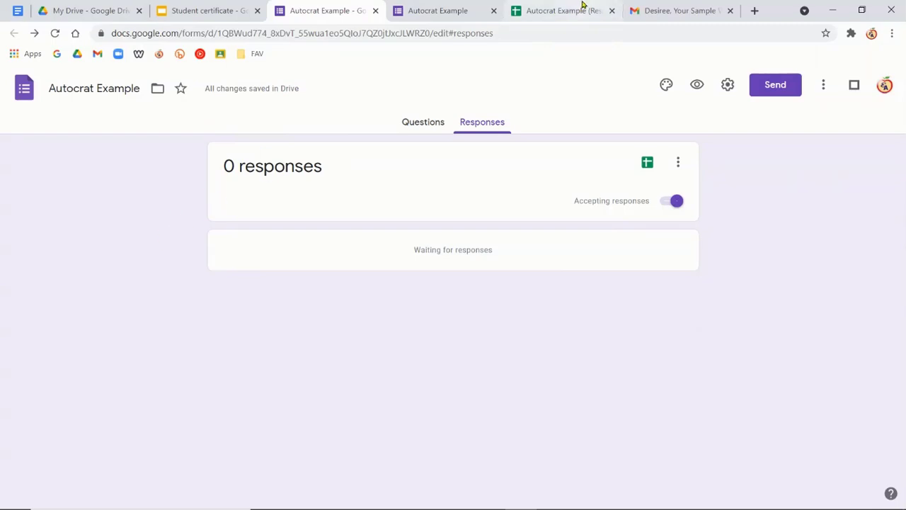
{"action": "left_click", "coordinate": [549, 14]}
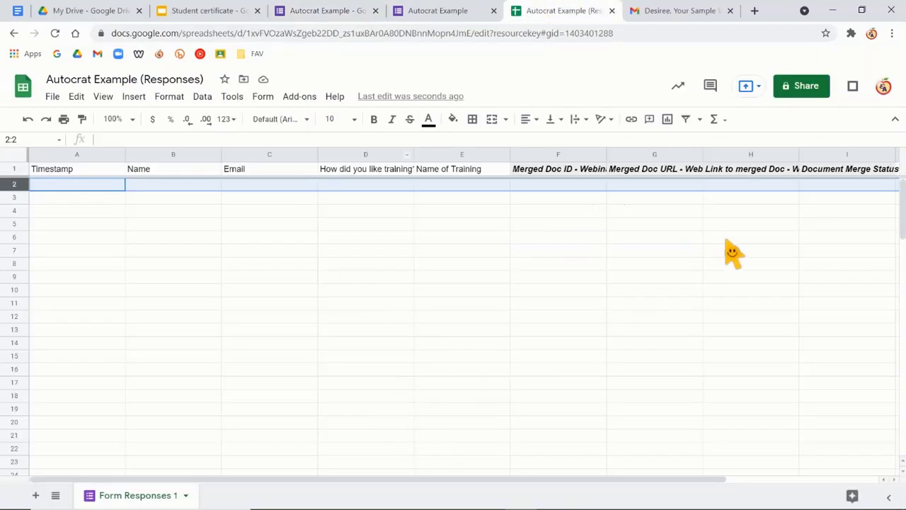